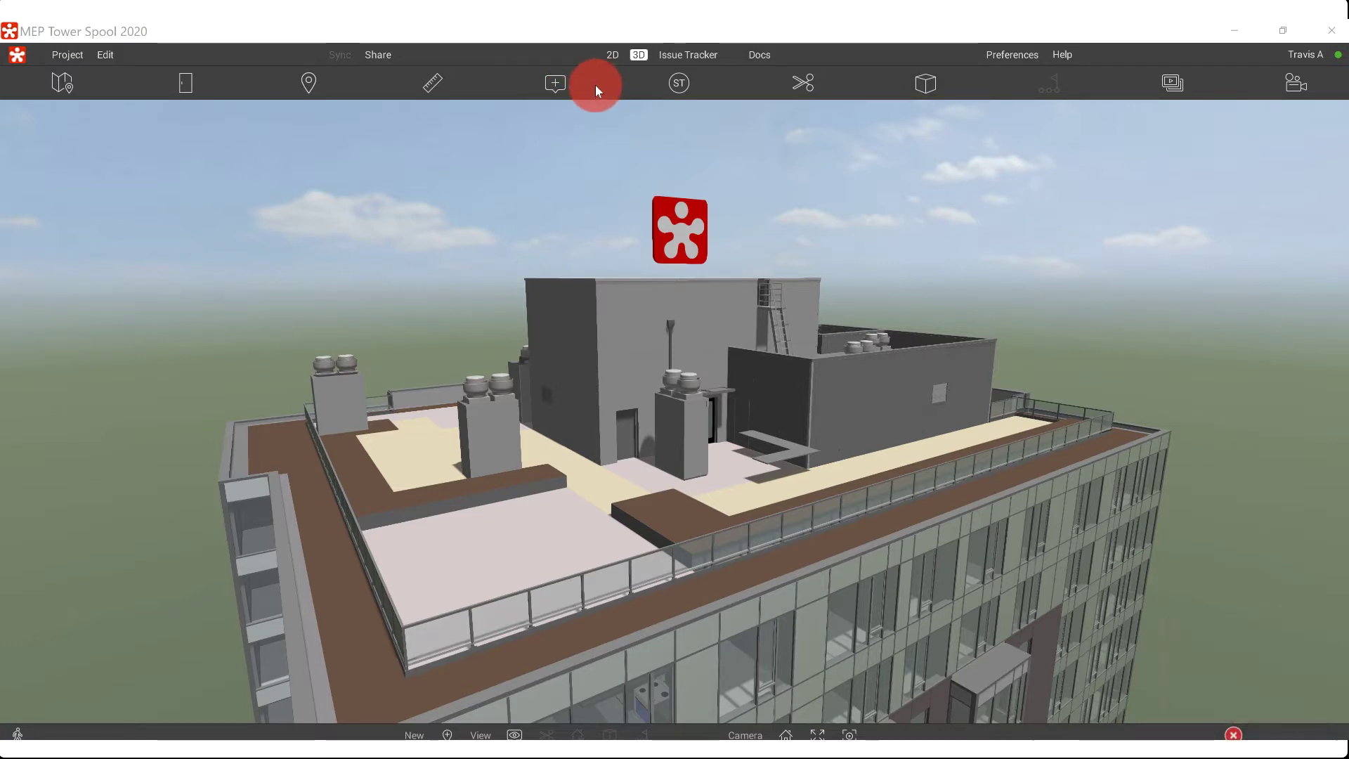
- Pin a new issue on the rooftop equipment in the 3D view, creating issue 26
left_click(556, 83)
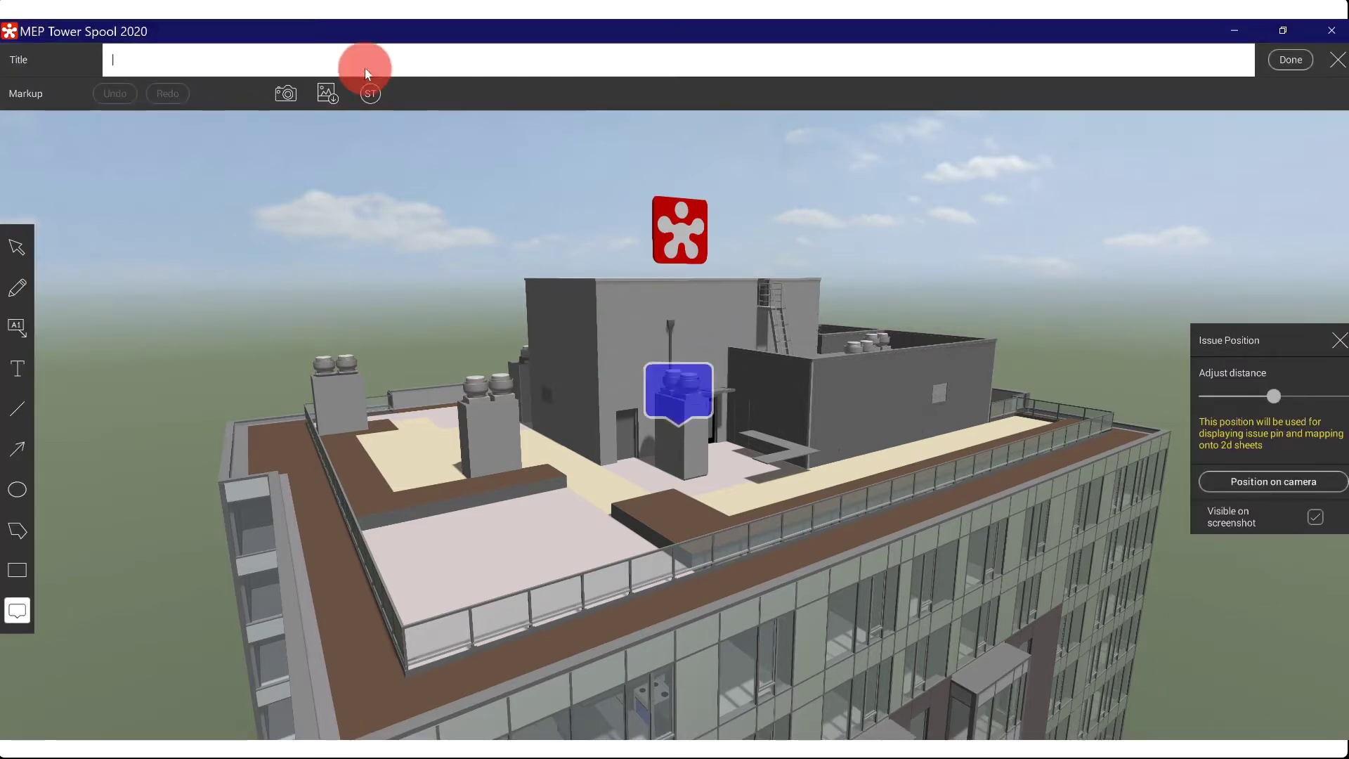
left_click(1289, 62)
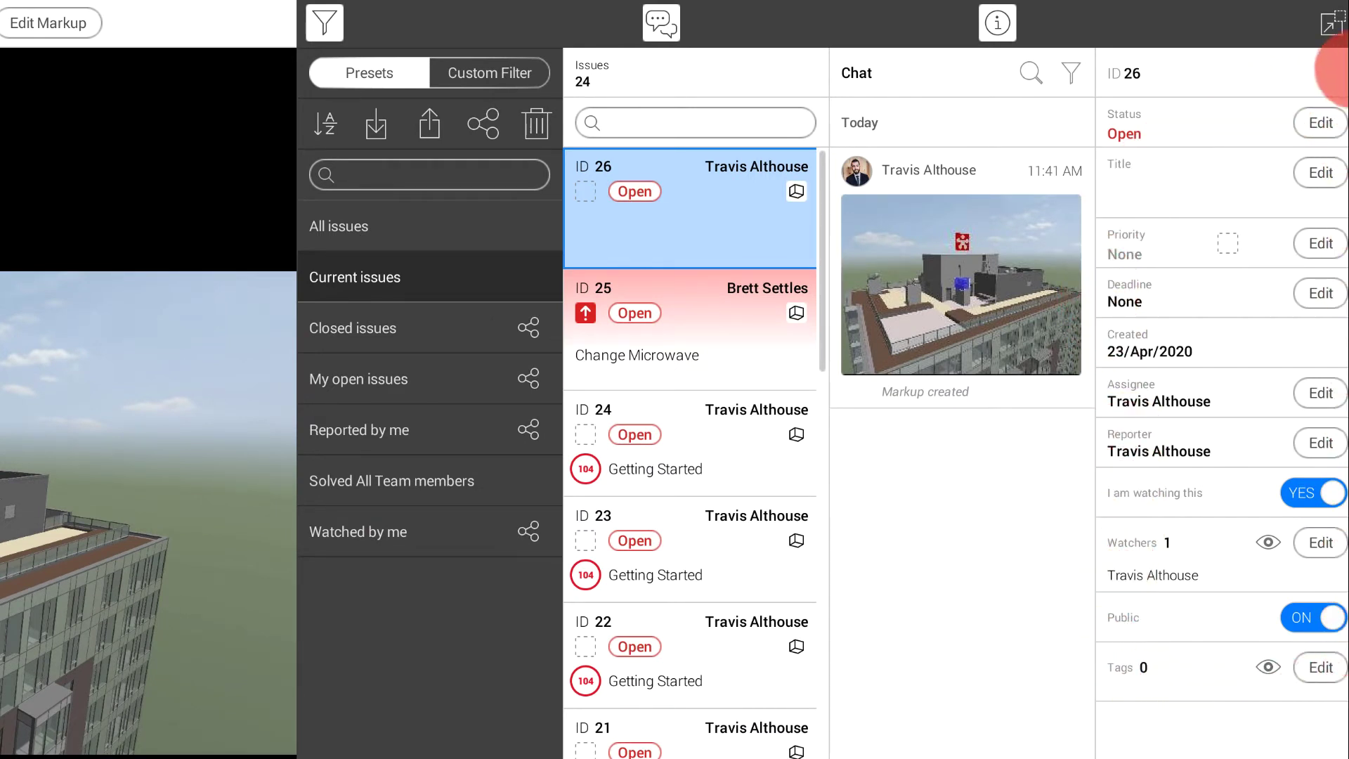
- Set issue 26's priority to Blocker and assign it to a teammate
left_click(1320, 243)
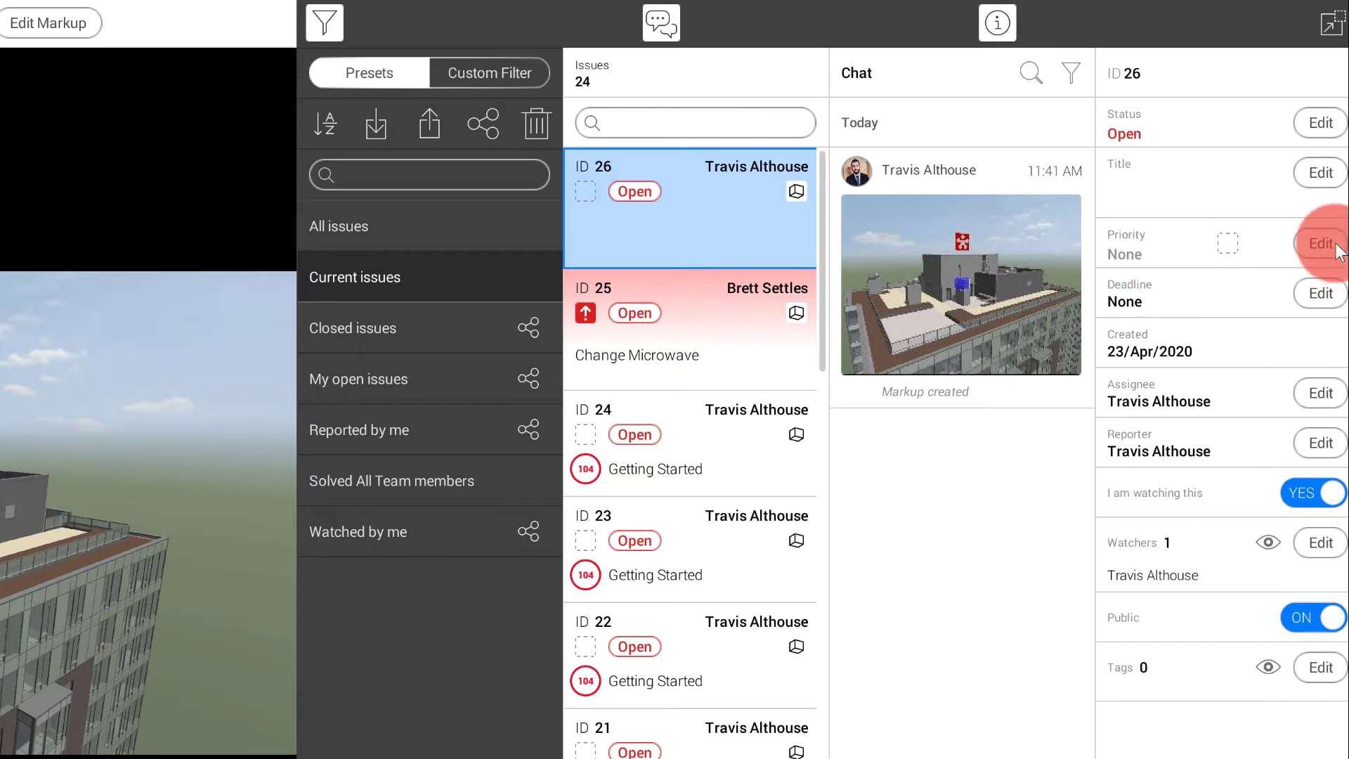
left_click(1140, 160)
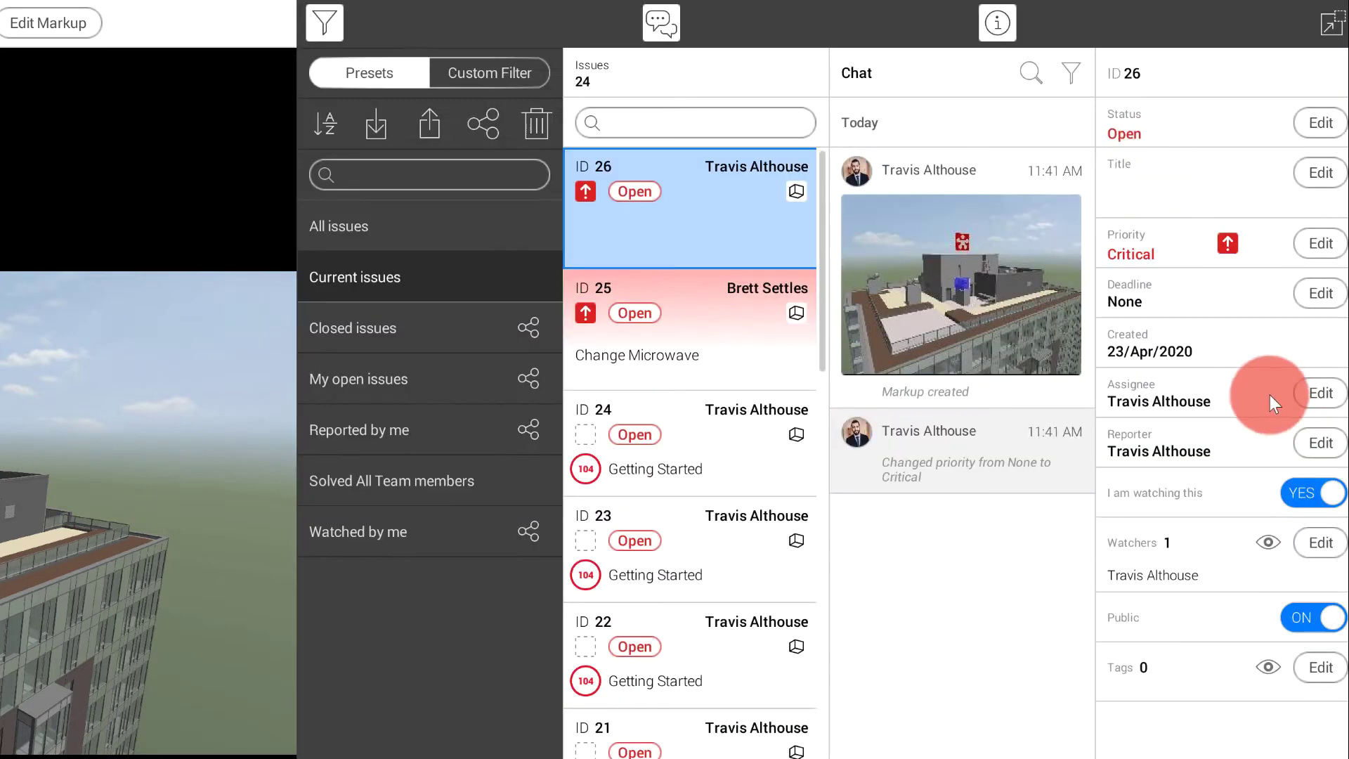
left_click(1310, 241)
left_click(1141, 123)
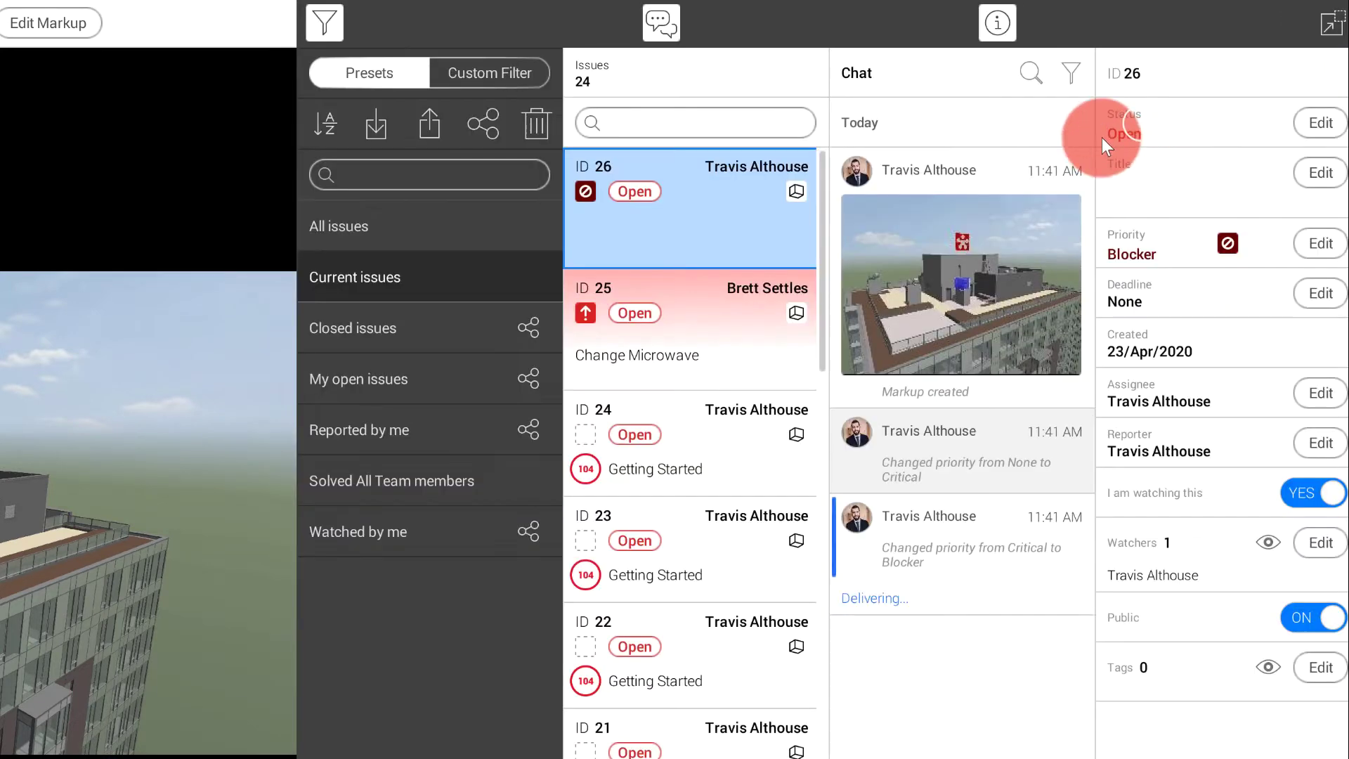
left_click(1320, 406)
left_click(1161, 223)
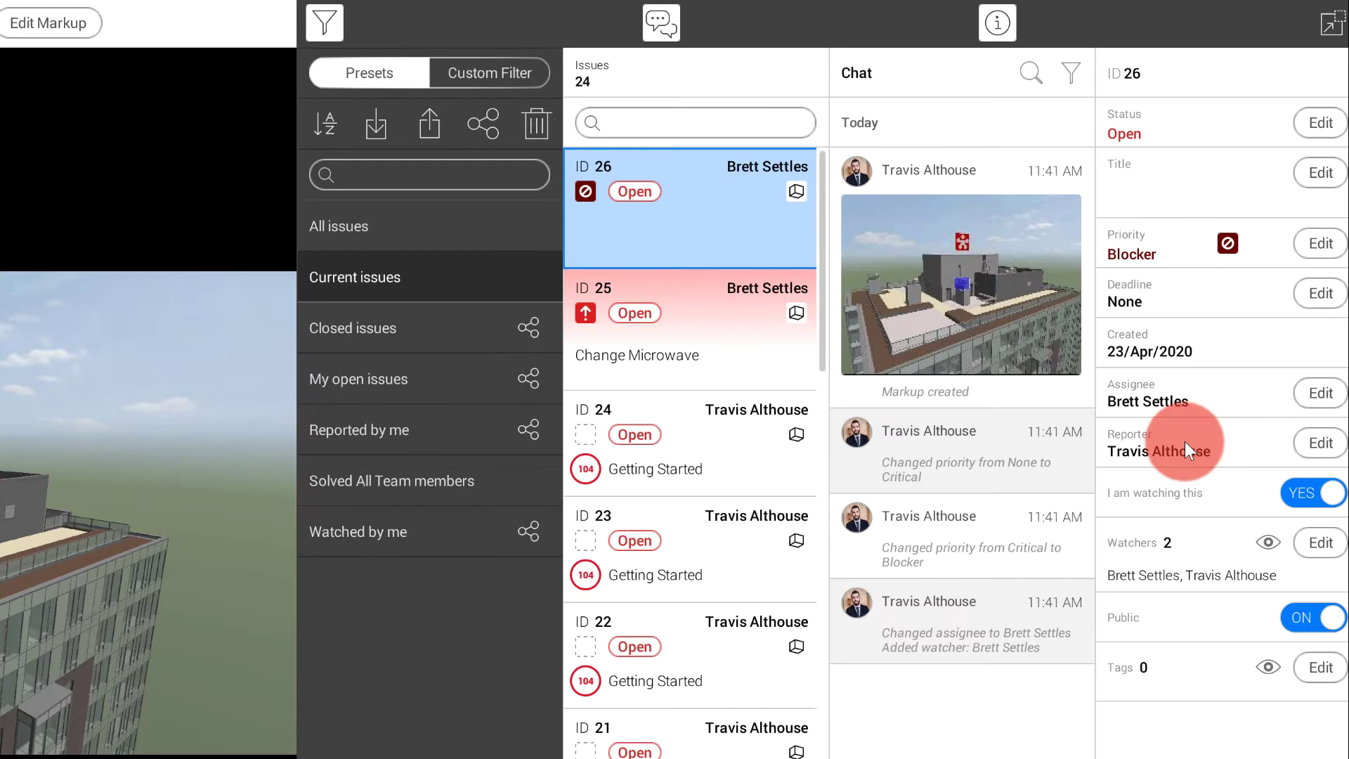
- Add two more watchers and the 'change order 3' tag to issue 26
left_click(1292, 545)
left_click(1175, 336)
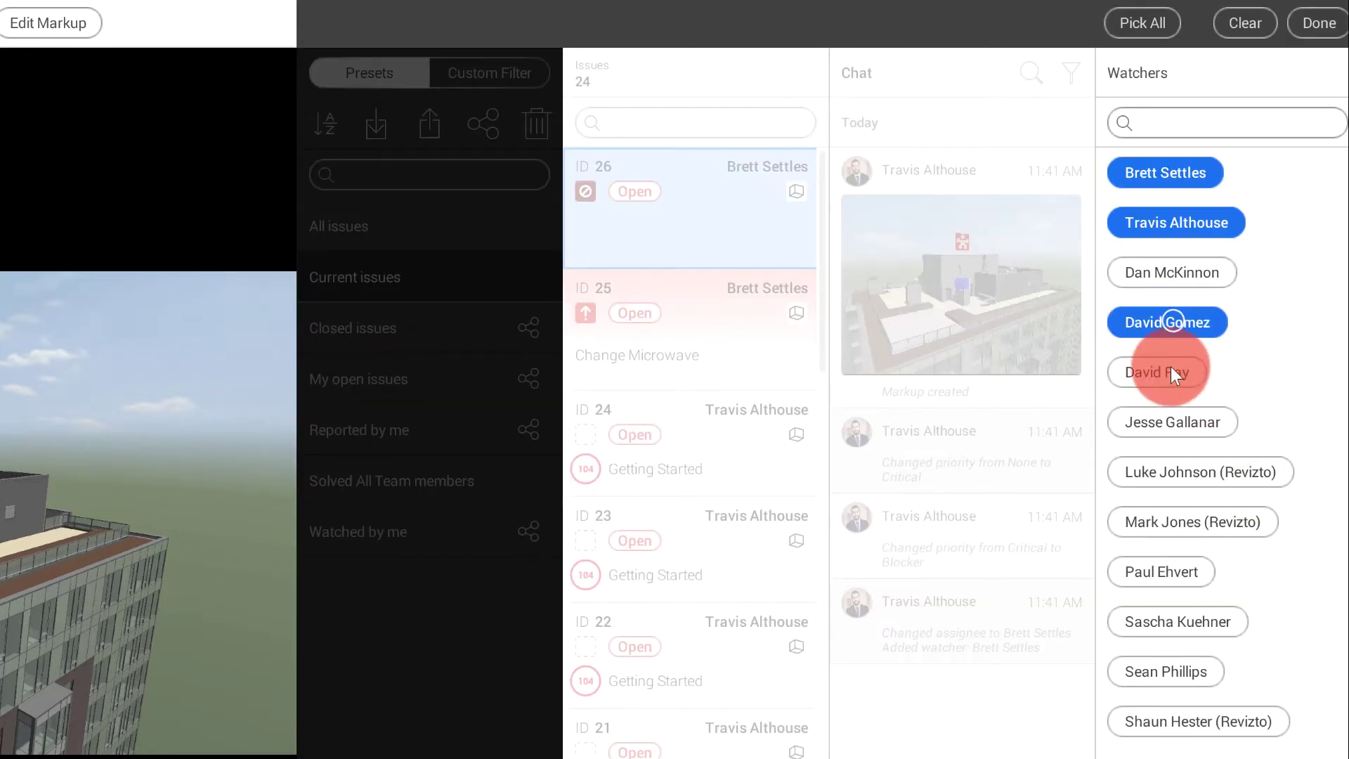
left_click(1170, 366)
left_click(1318, 22)
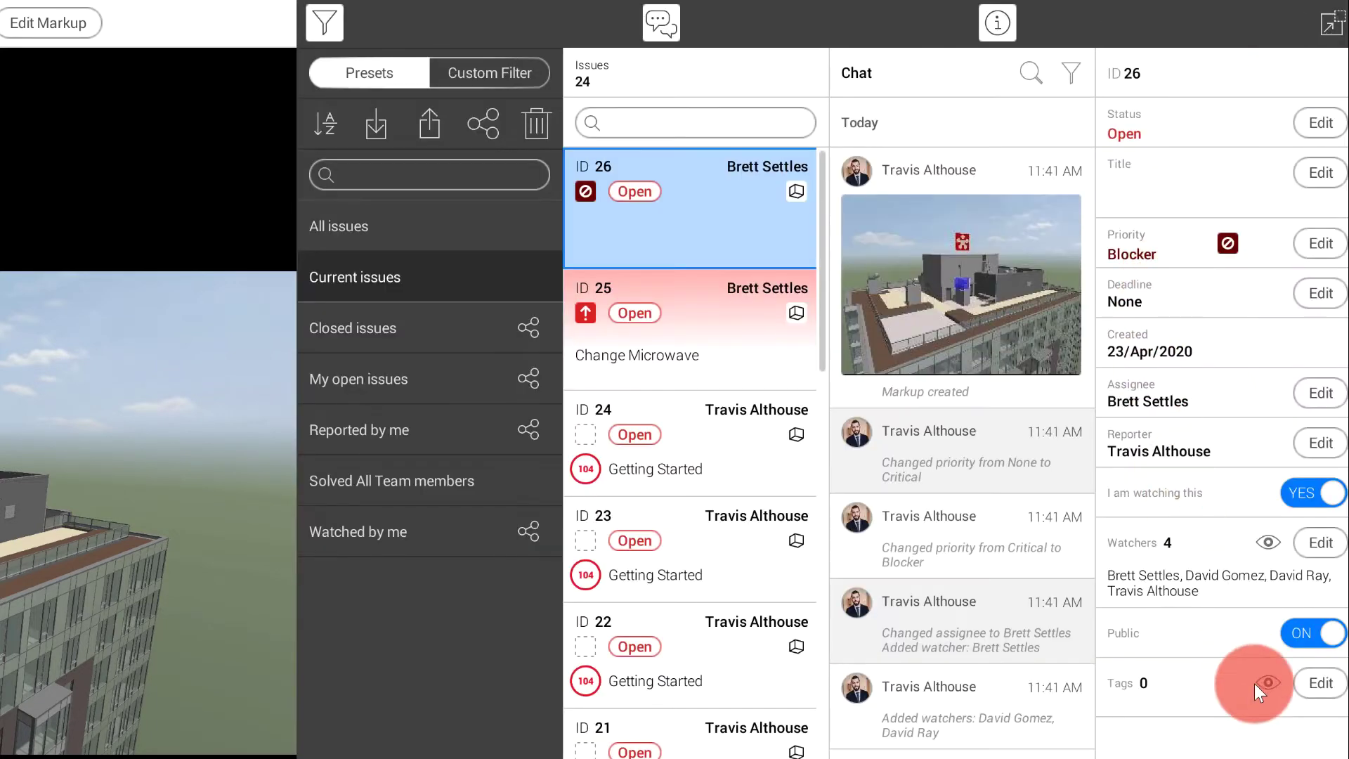
left_click(1320, 680)
left_click(1181, 243)
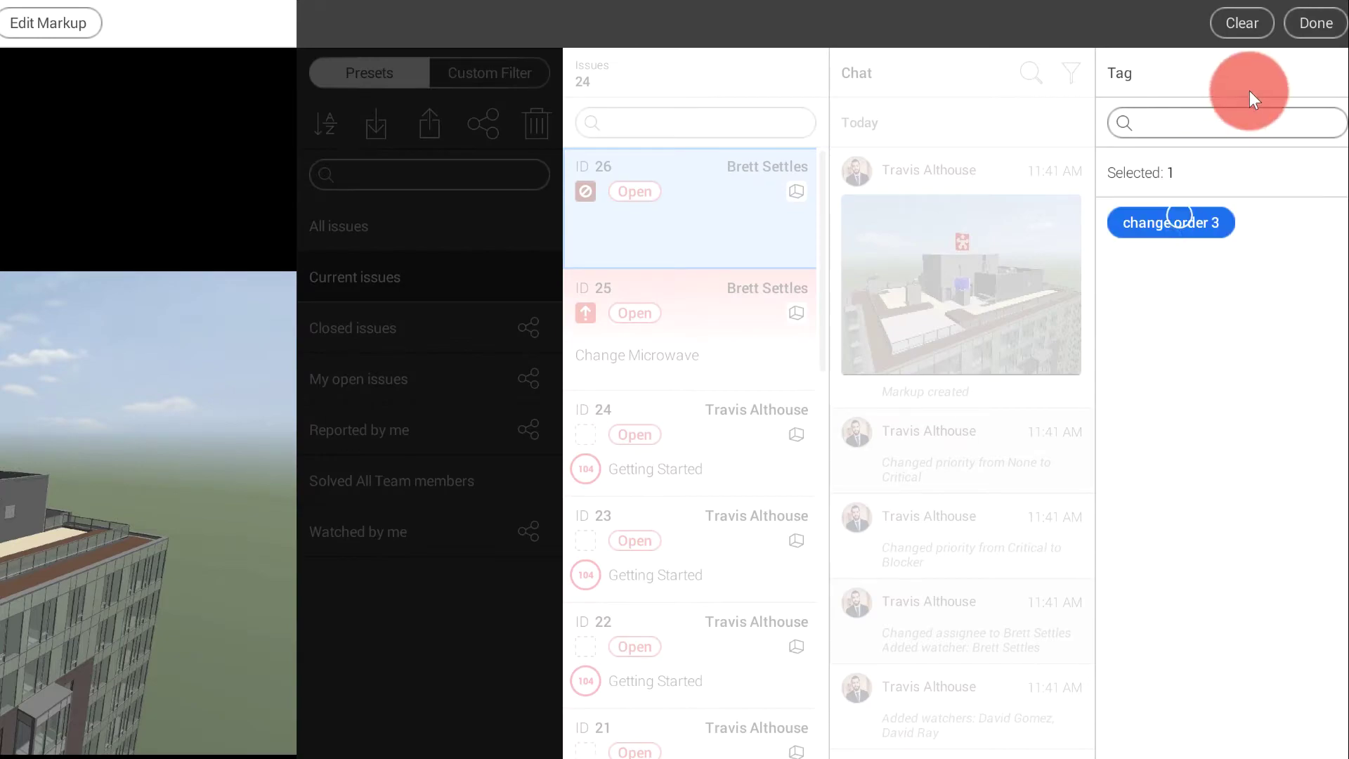
left_click(1316, 23)
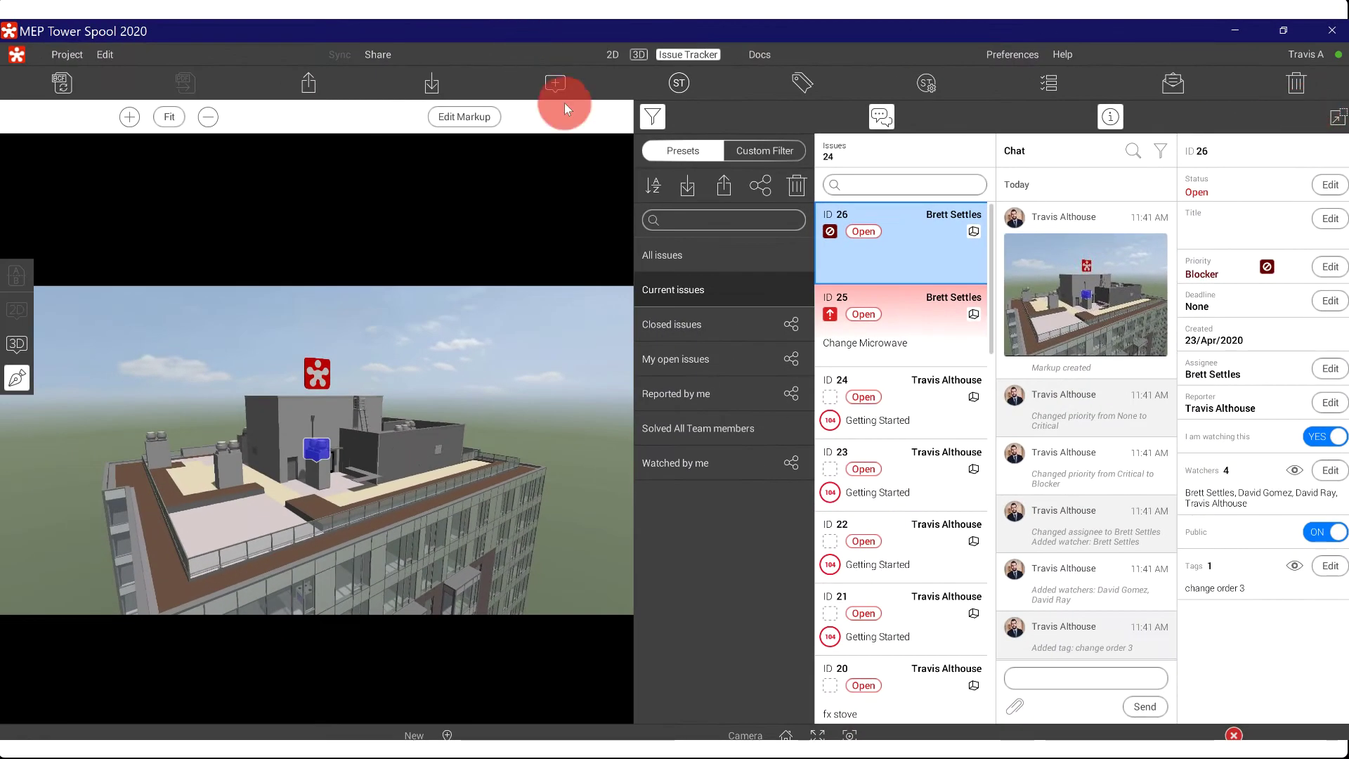
- In the full 3D view's stamp mode, browse the Beginner and Revizto Training stamps, then start a new template
left_click(639, 55)
left_click(680, 82)
left_click(638, 152)
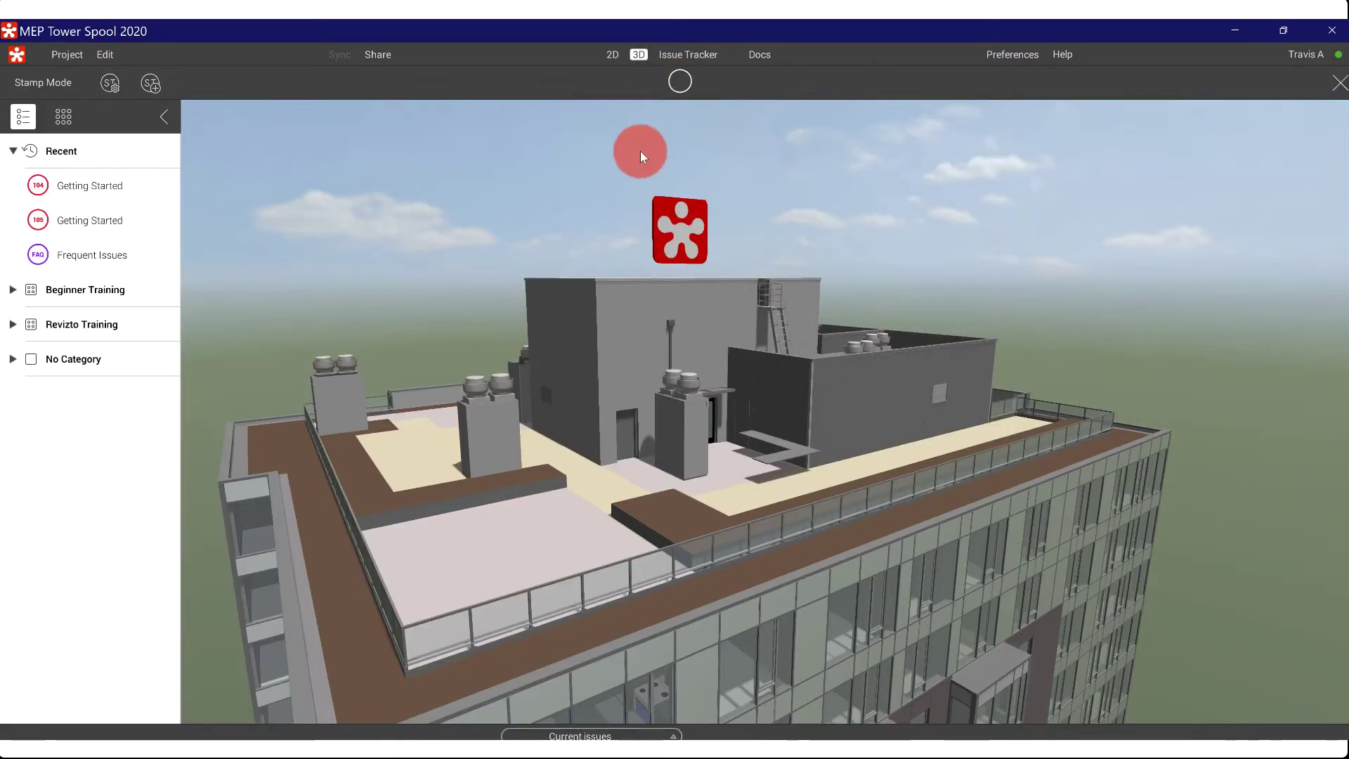
left_click(12, 289)
left_click(12, 427)
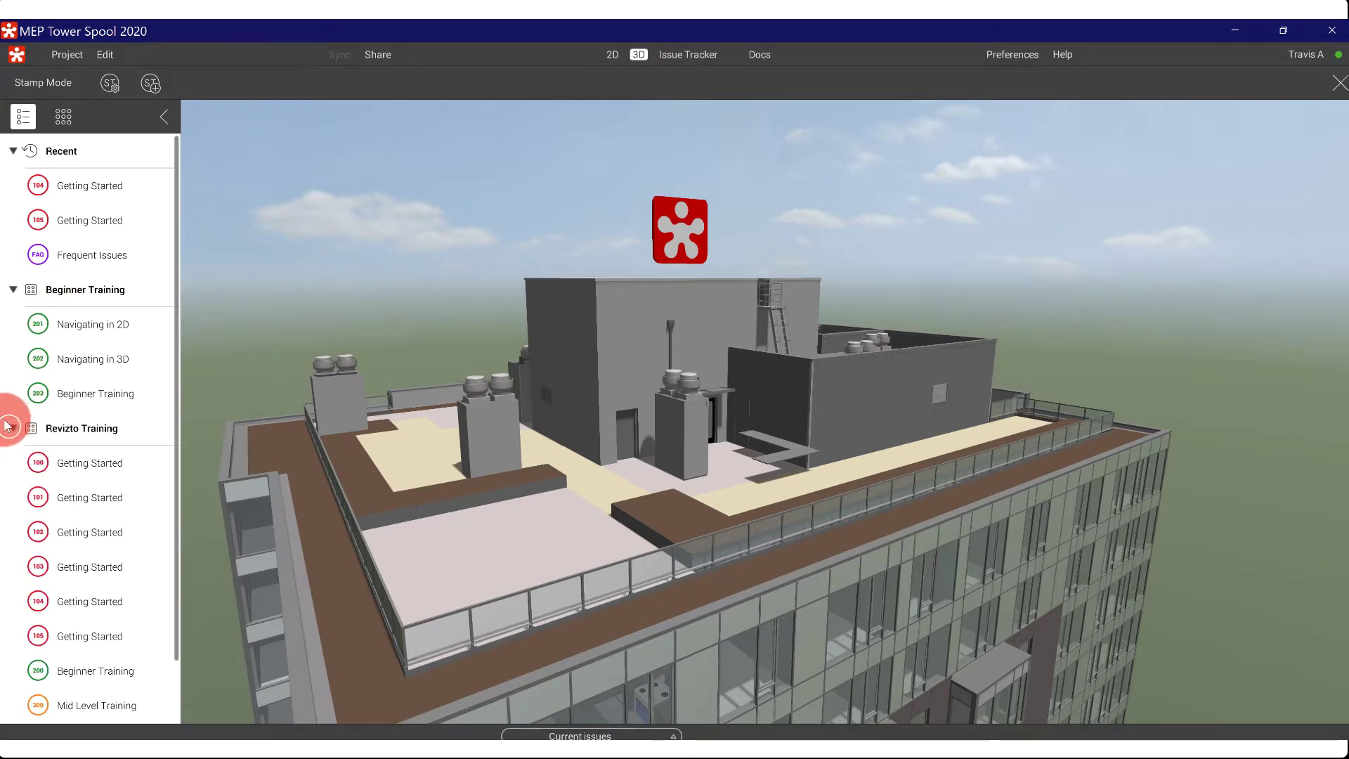
scroll(101, 597, "down", 2)
scroll(101, 597, "up", 2)
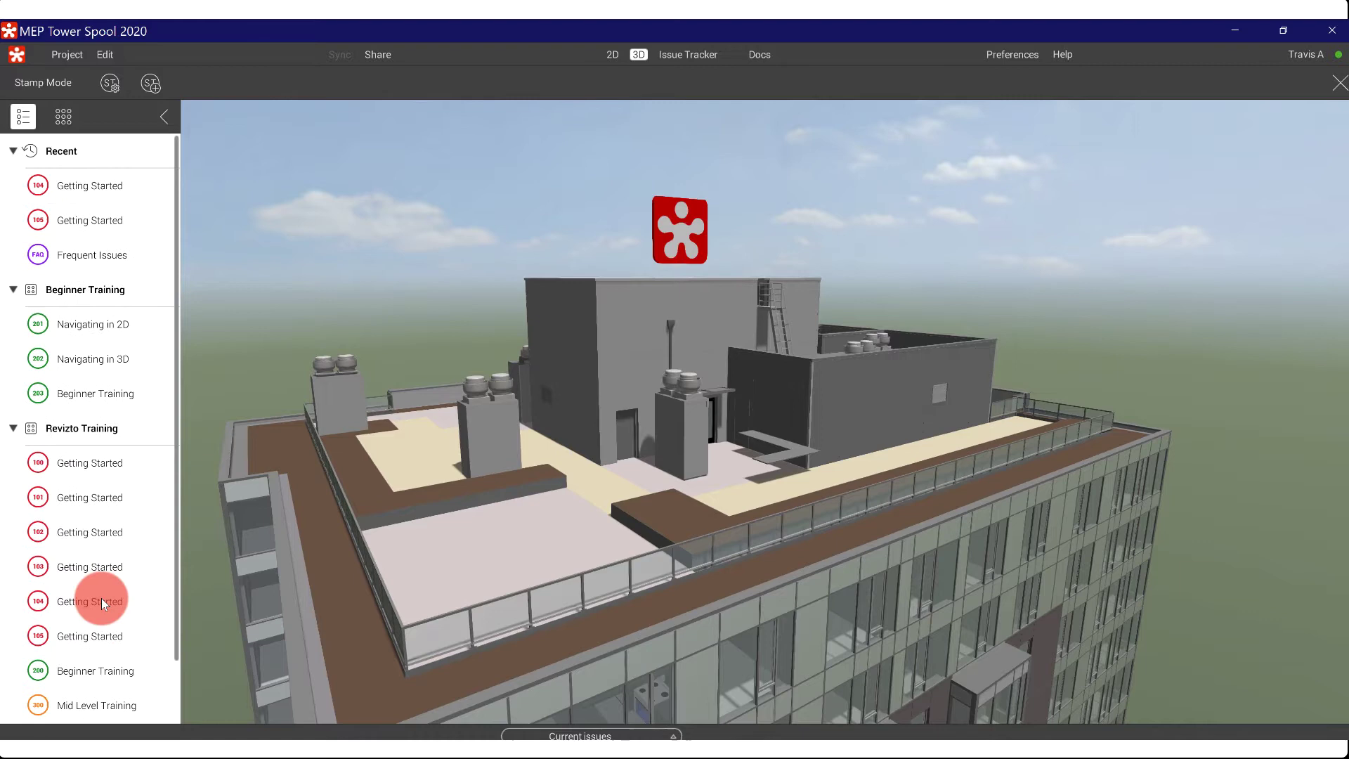
left_click(151, 84)
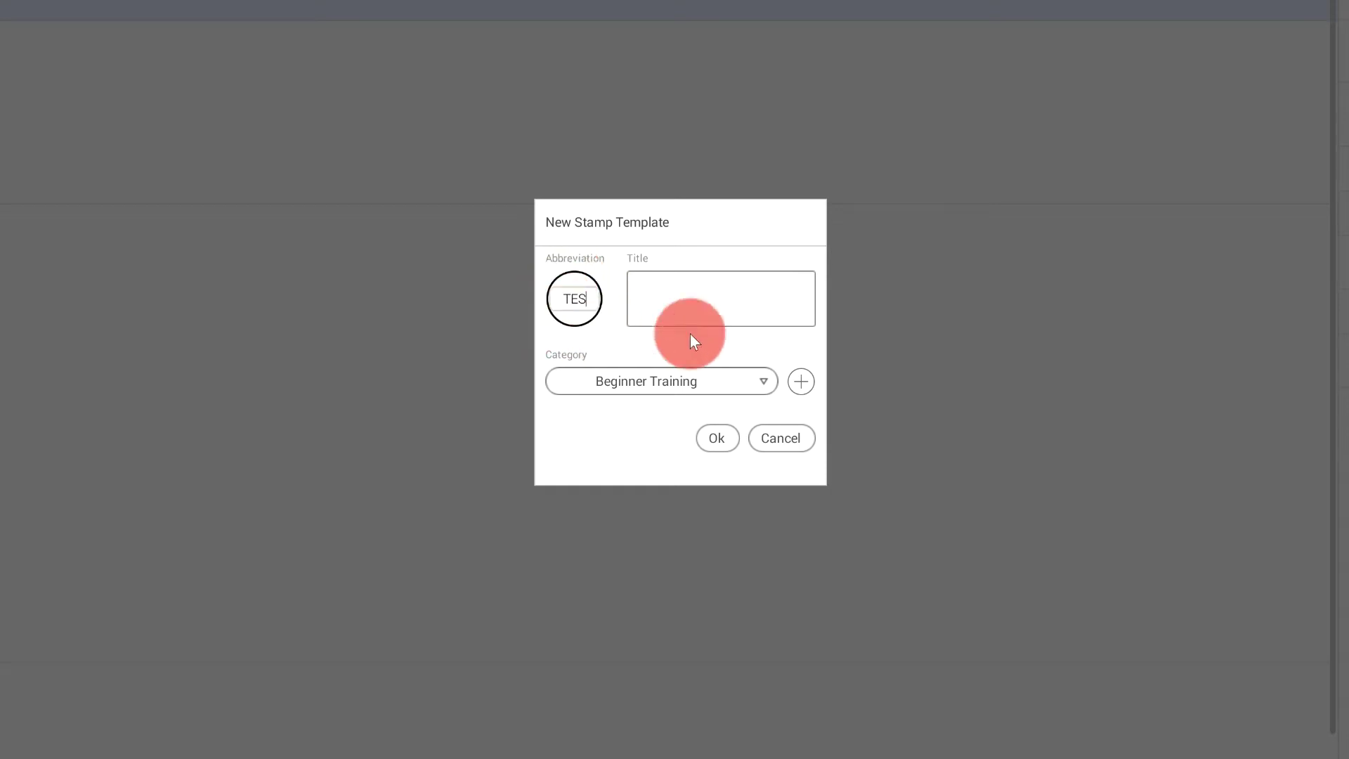
- Title the template 'Test' and create a new category named 'Miscelanious' for it
left_click(698, 302)
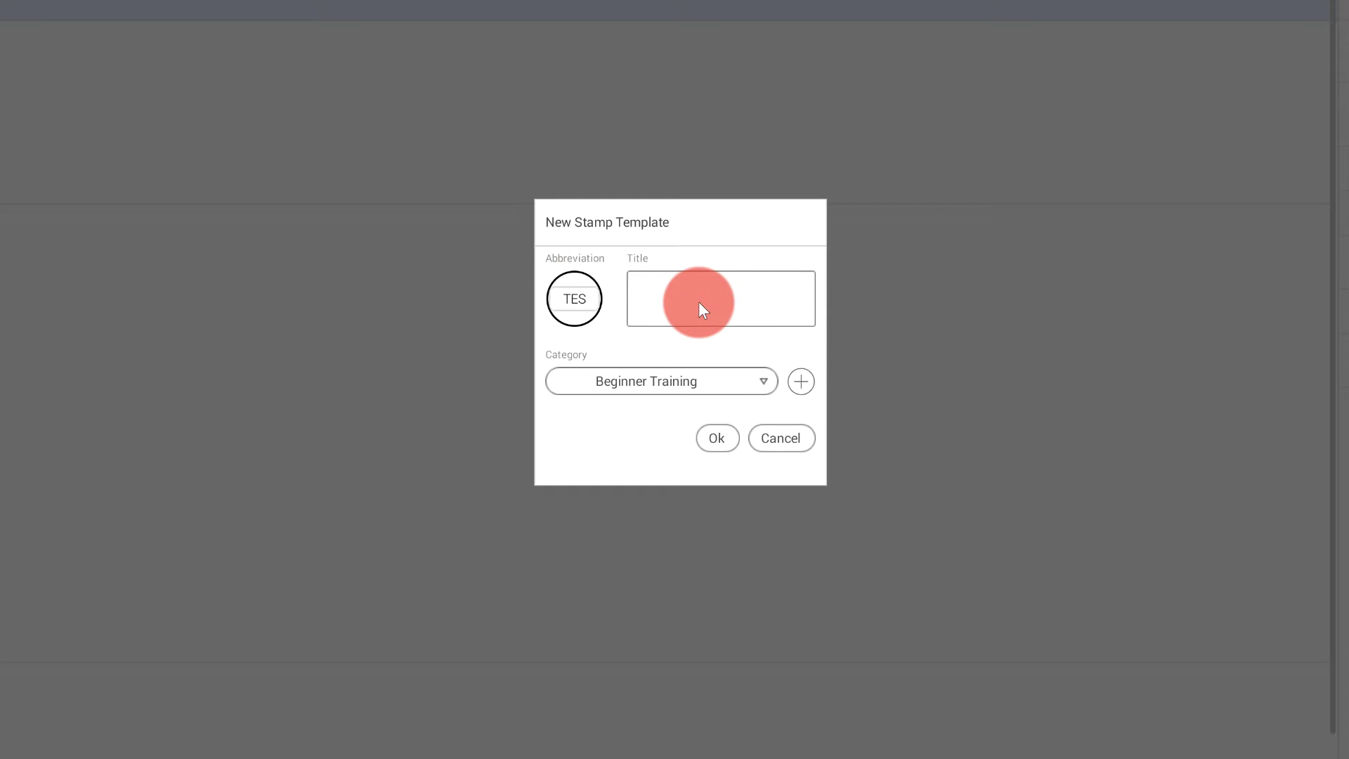
type("Test")
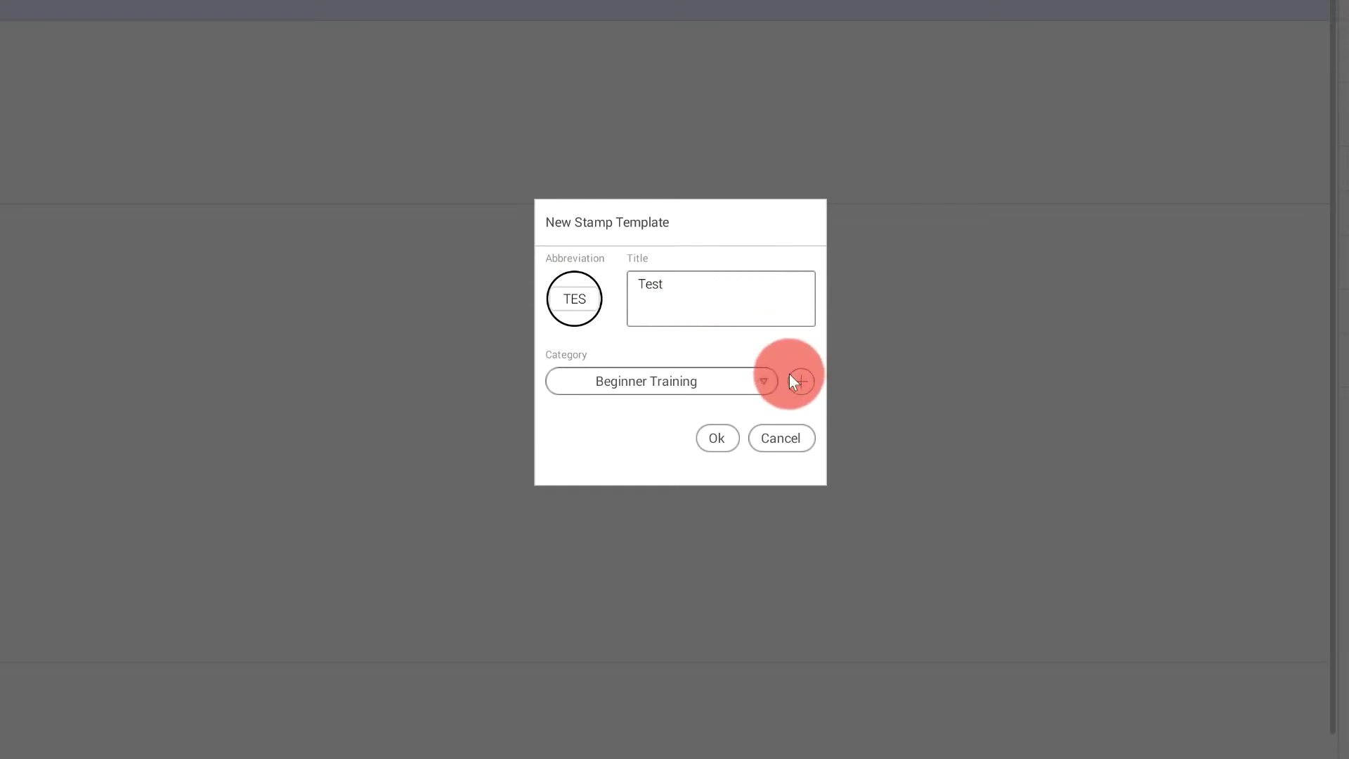
left_click(767, 386)
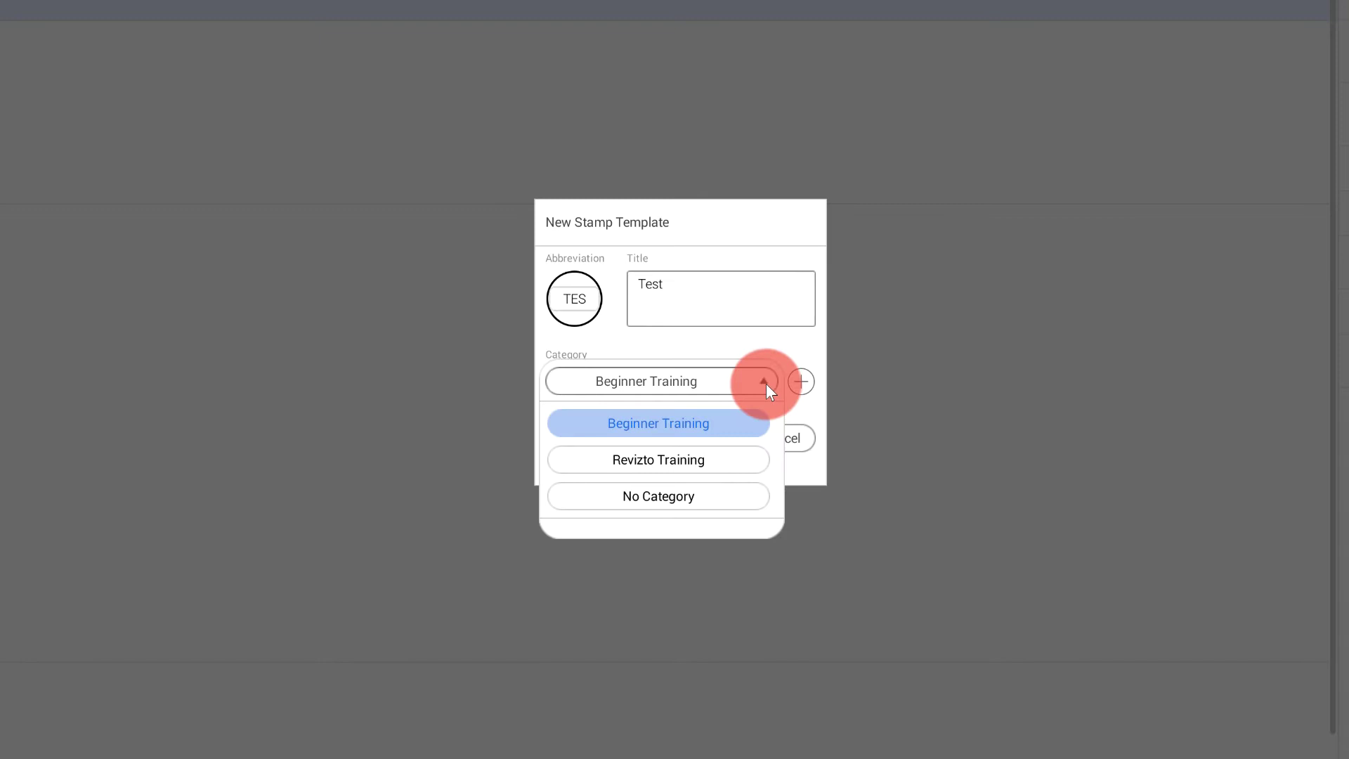
left_click(765, 383)
left_click(800, 382)
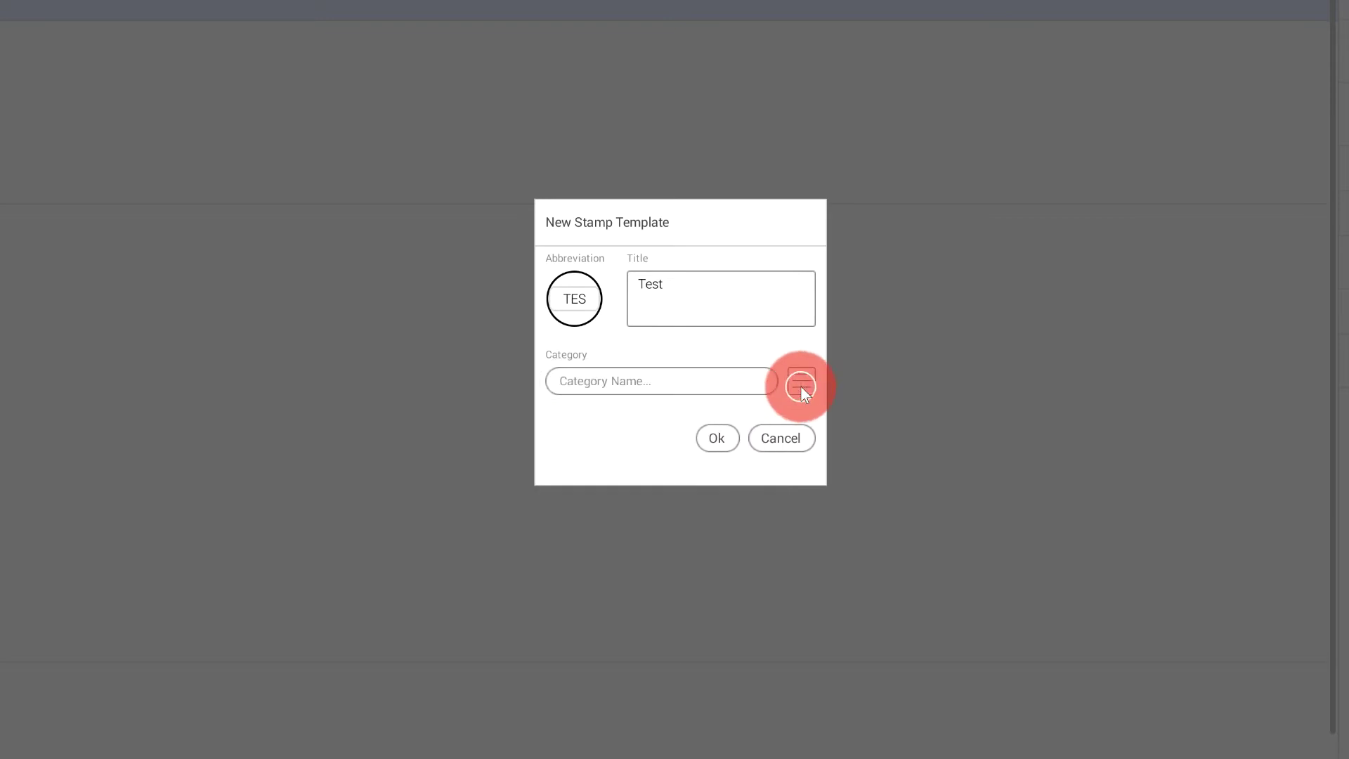
left_click(698, 383)
type("Miscele")
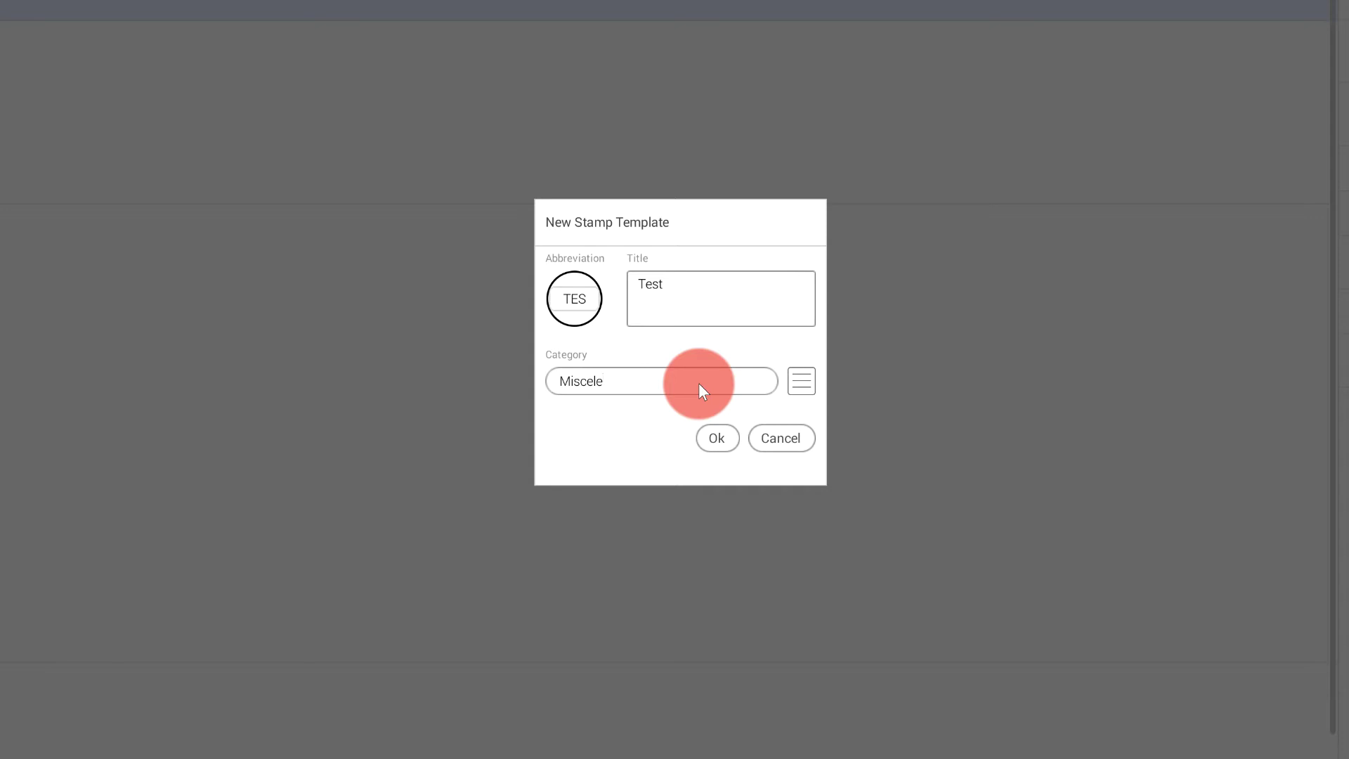
key("BackSpace")
type("anious")
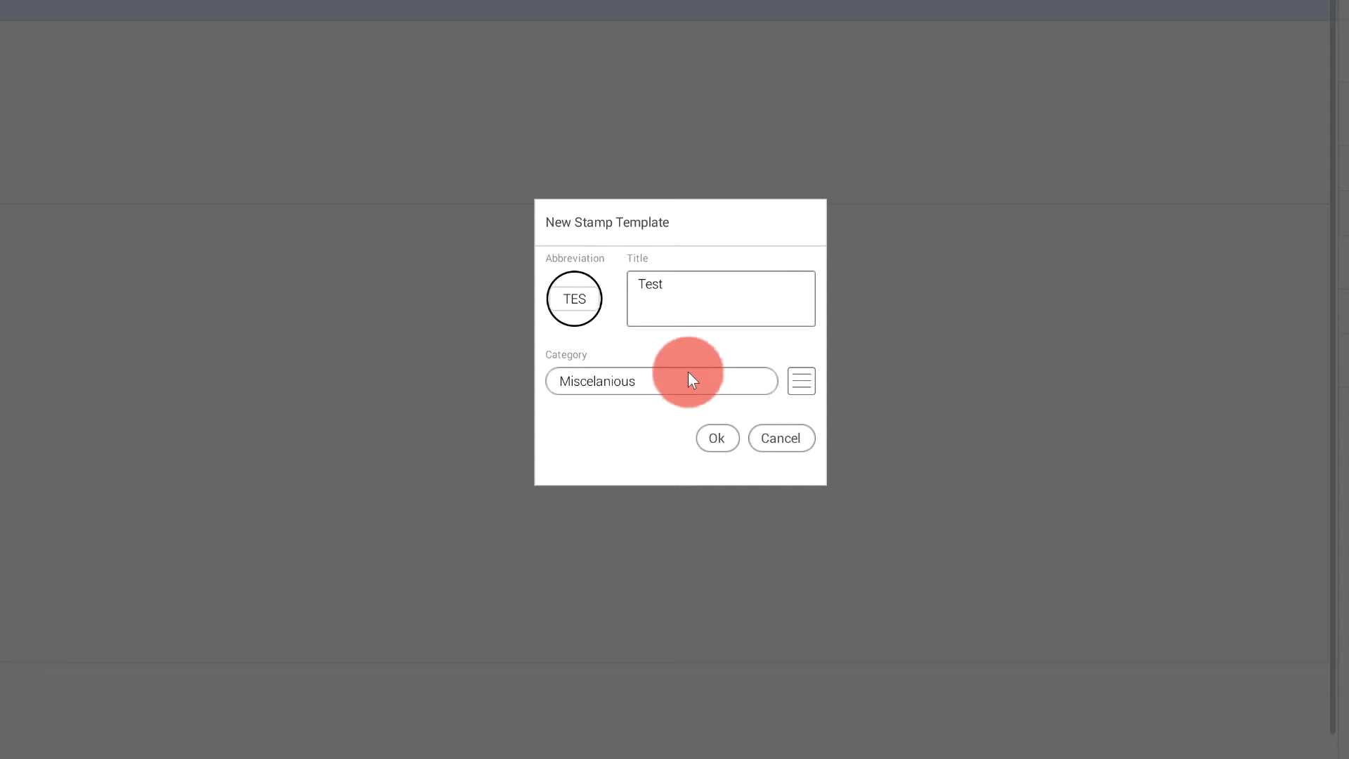
- Create the TES Test template, then make it red, Blocker priority, assigned to a teammate
left_click(715, 453)
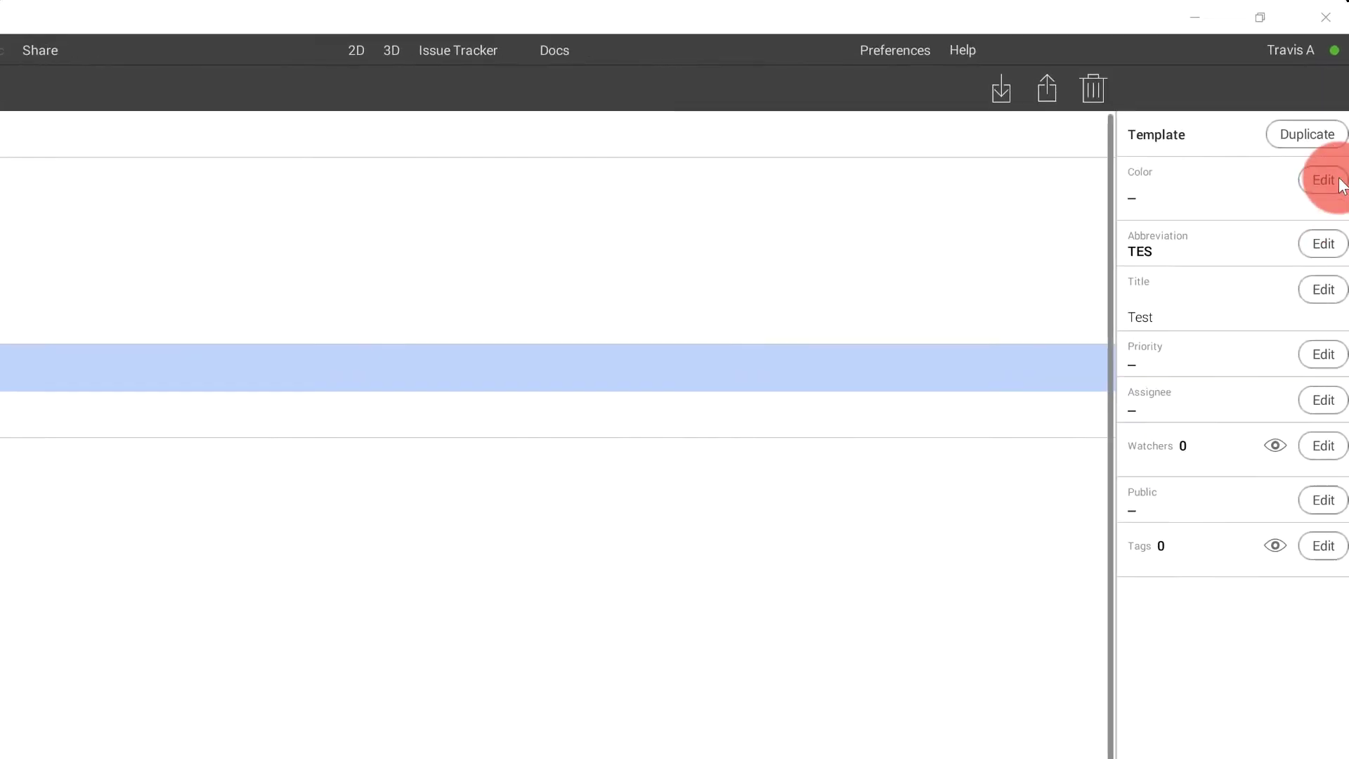
left_click(1338, 182)
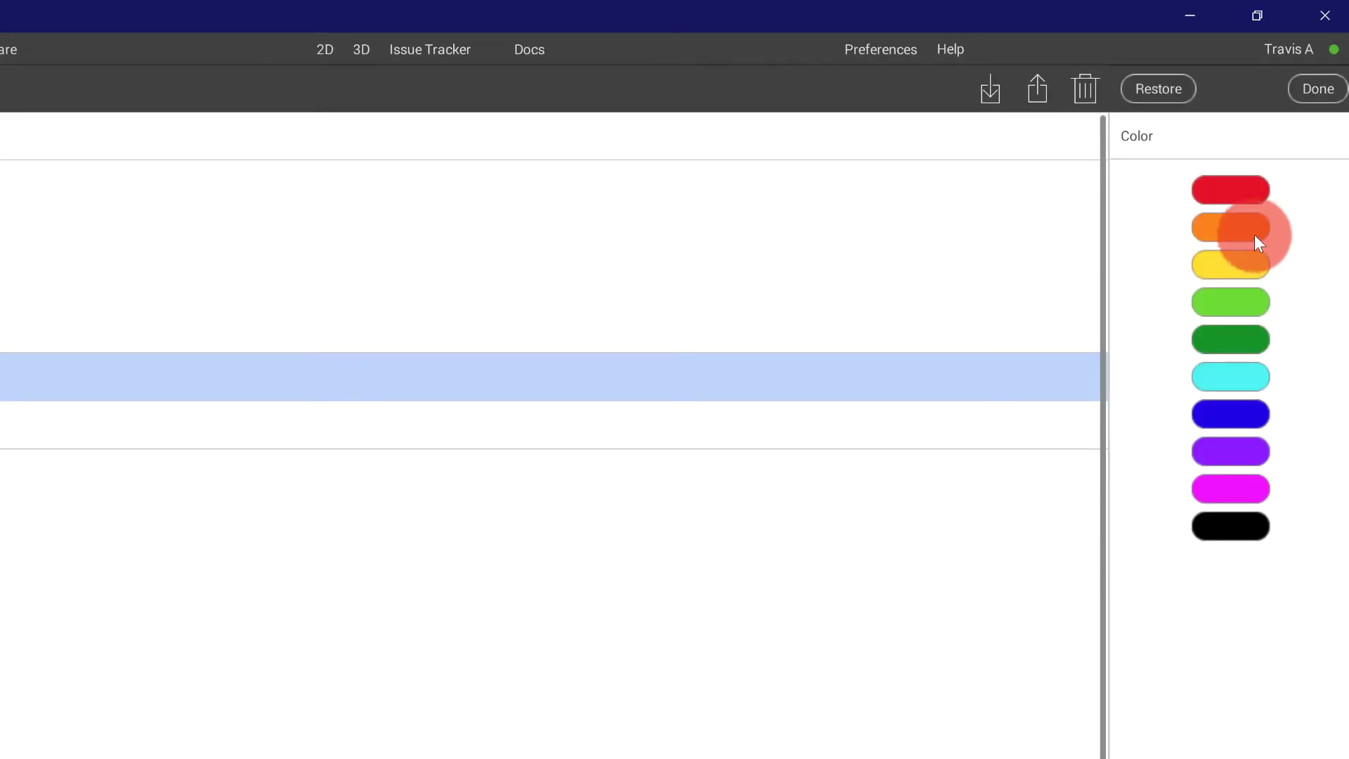
left_click(1233, 188)
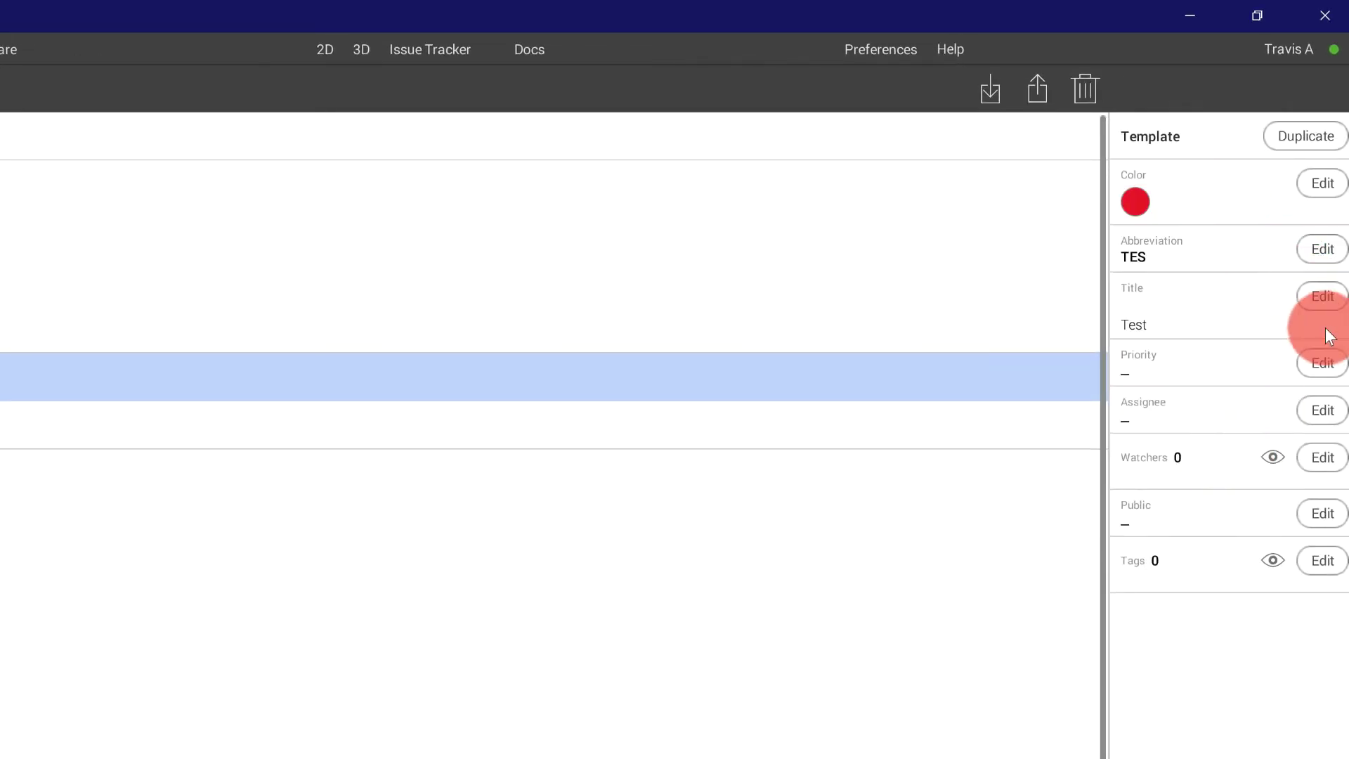
left_click(1321, 363)
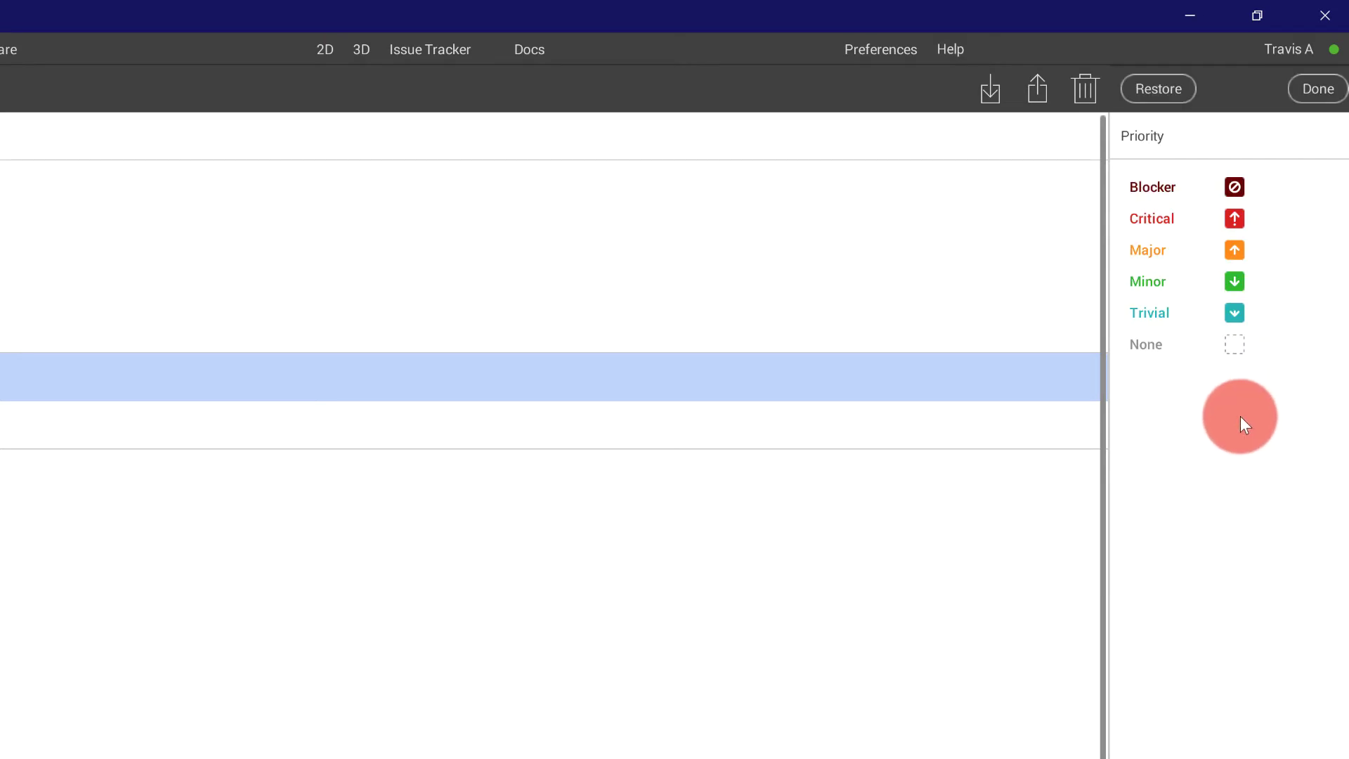
left_click(1169, 189)
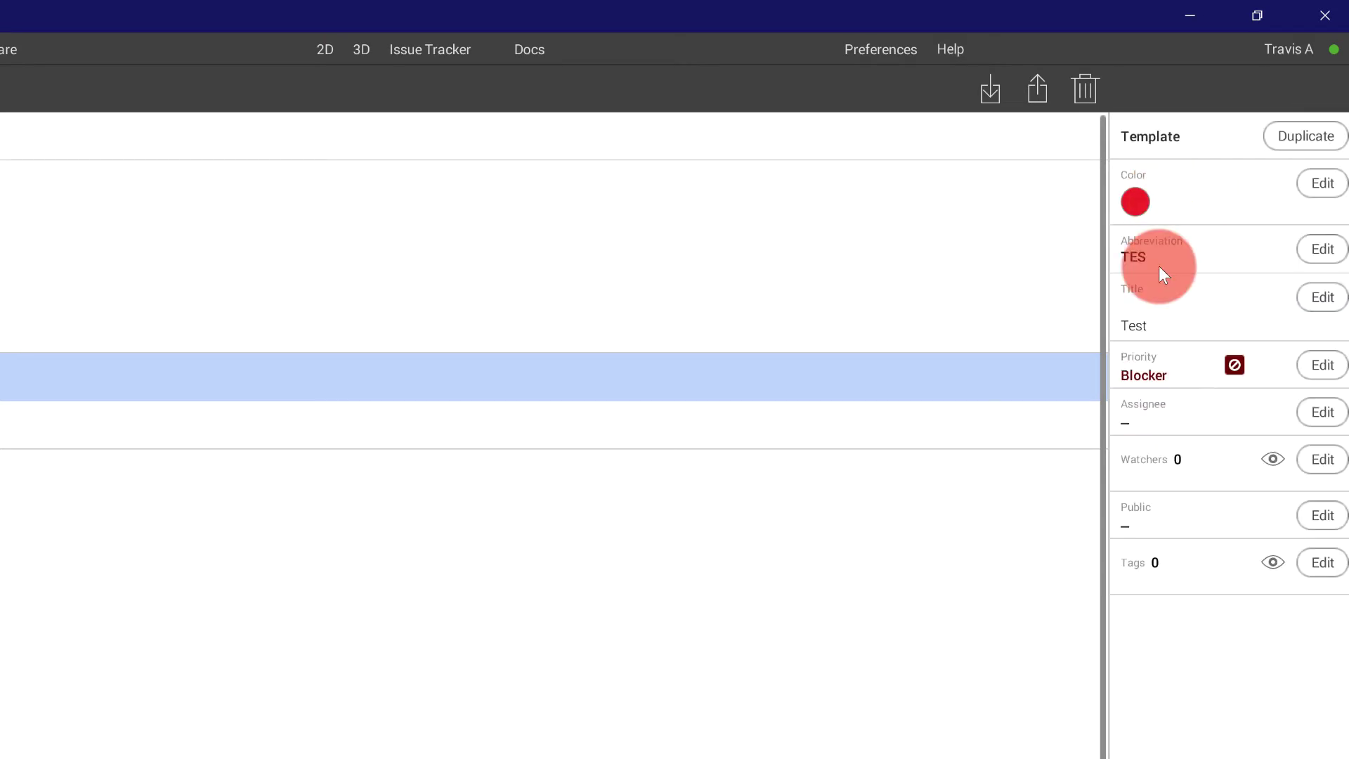
left_click(1317, 415)
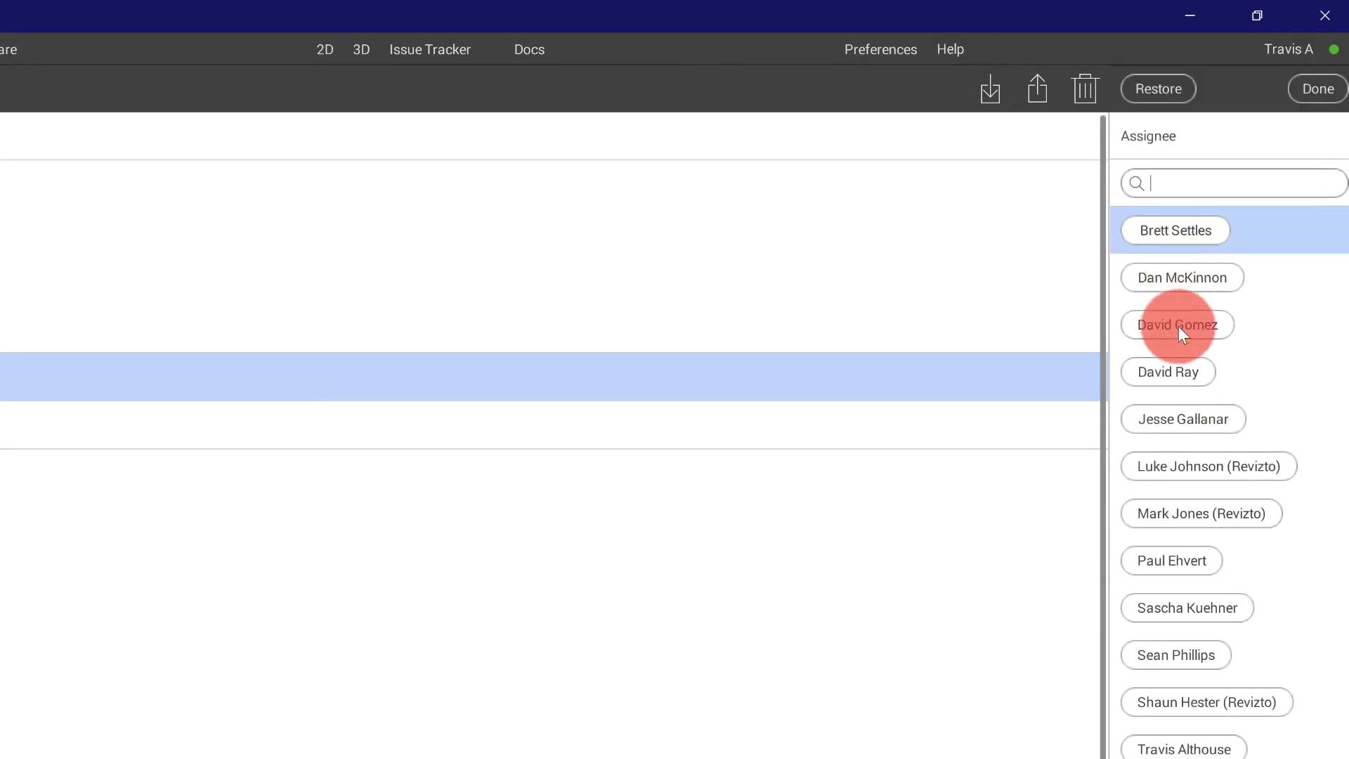
left_click(1161, 419)
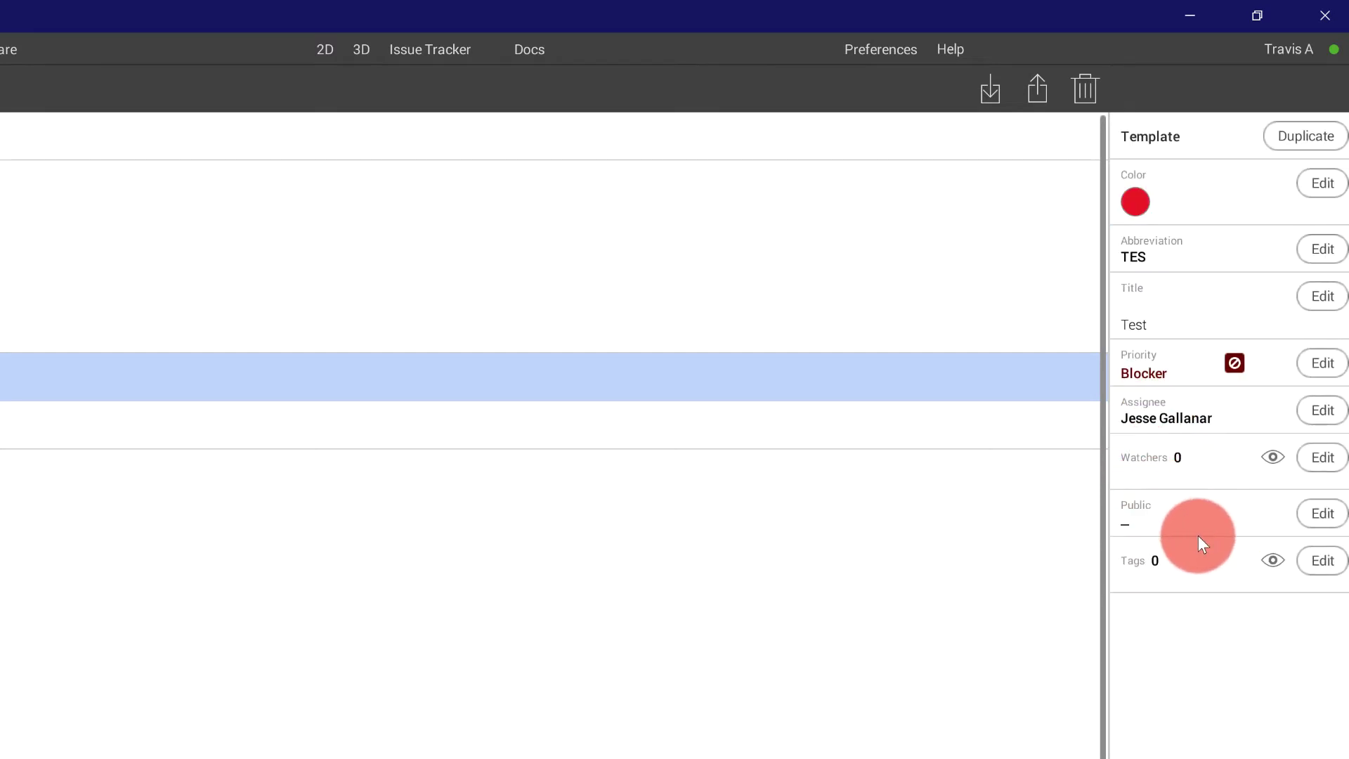
- Add two watchers and the 'change order 3' tag to the TES template
left_click(1305, 456)
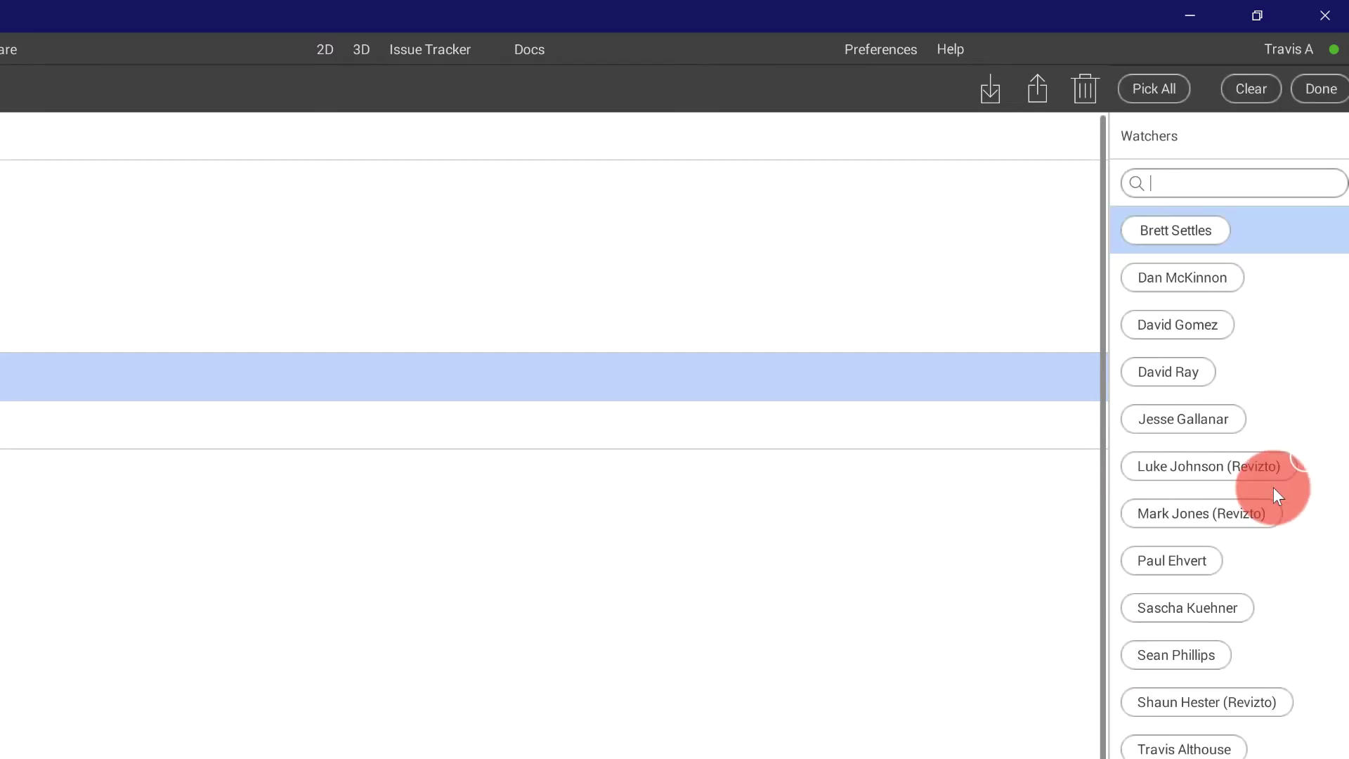
left_click(1196, 277)
left_click(1177, 321)
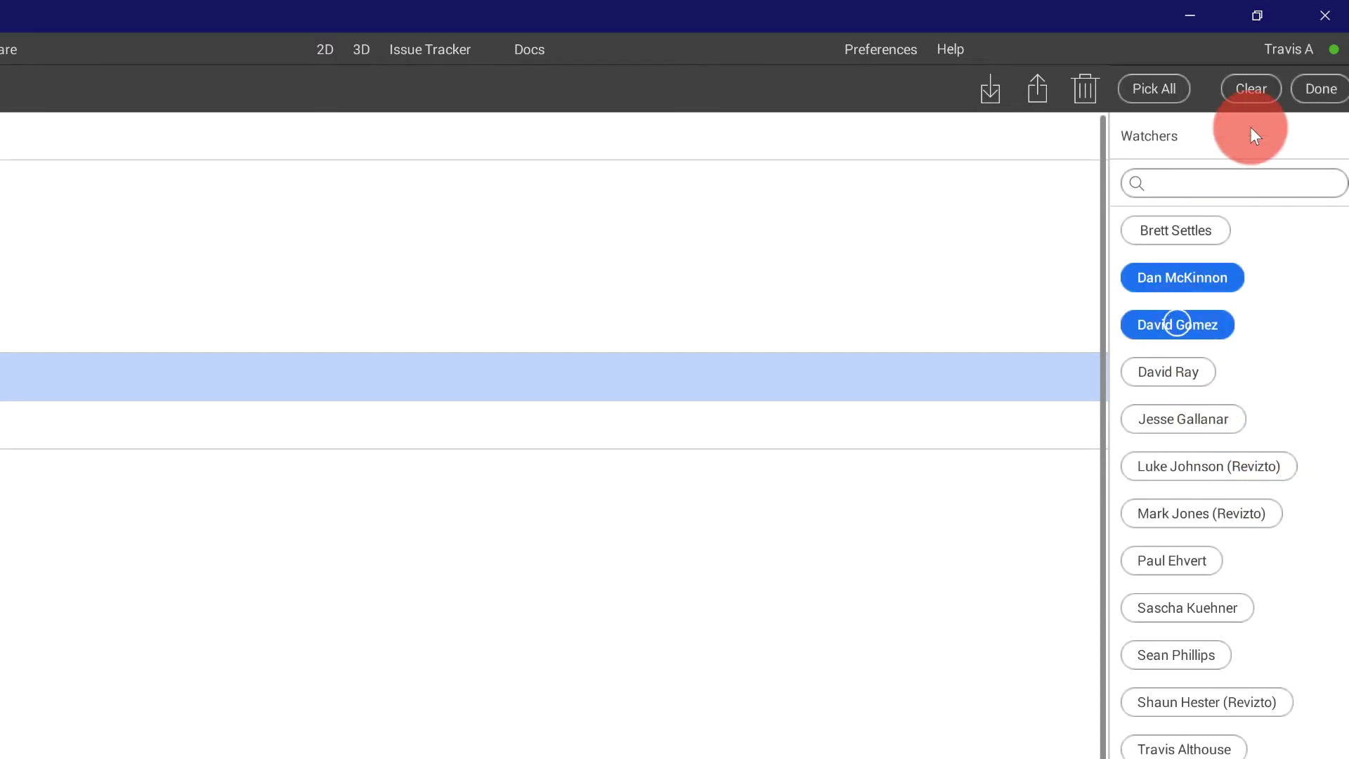
left_click(1321, 89)
left_click(1317, 580)
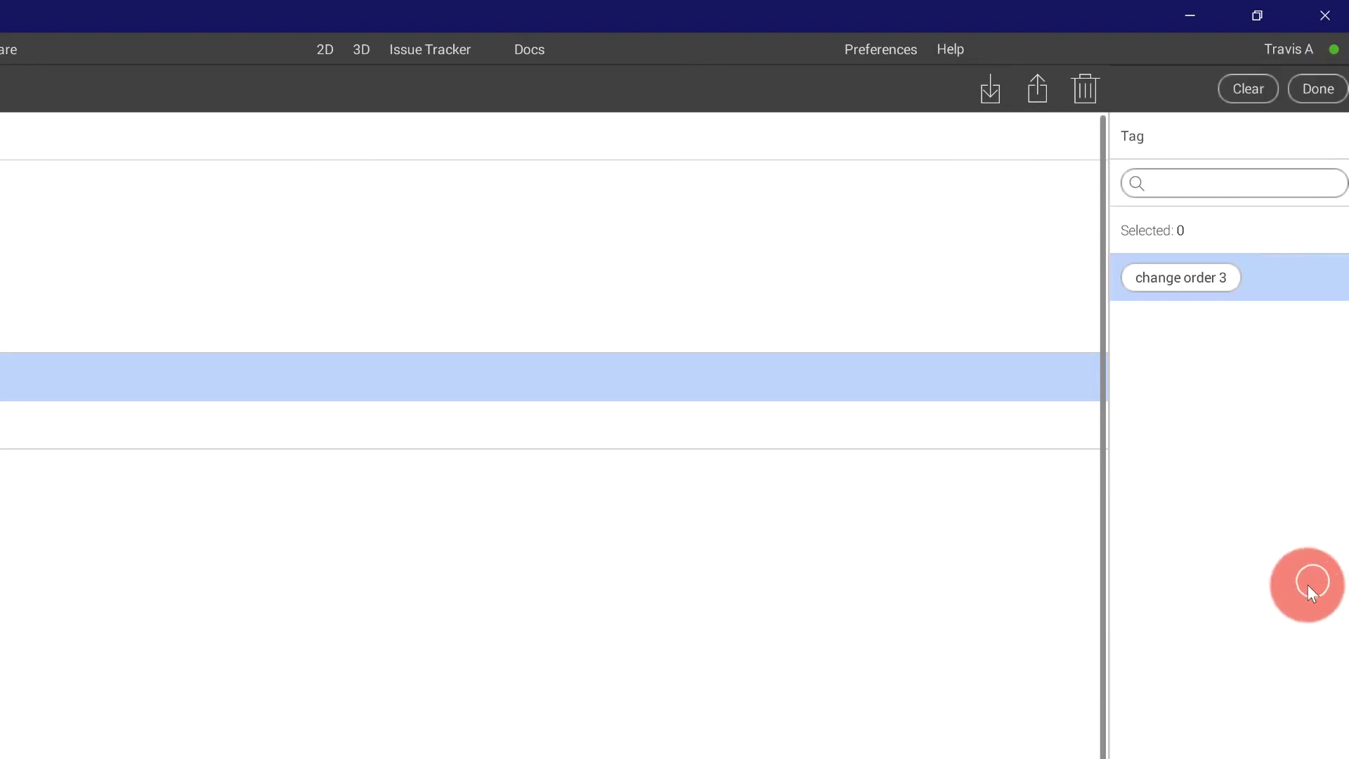
left_click(1207, 278)
left_click(1310, 85)
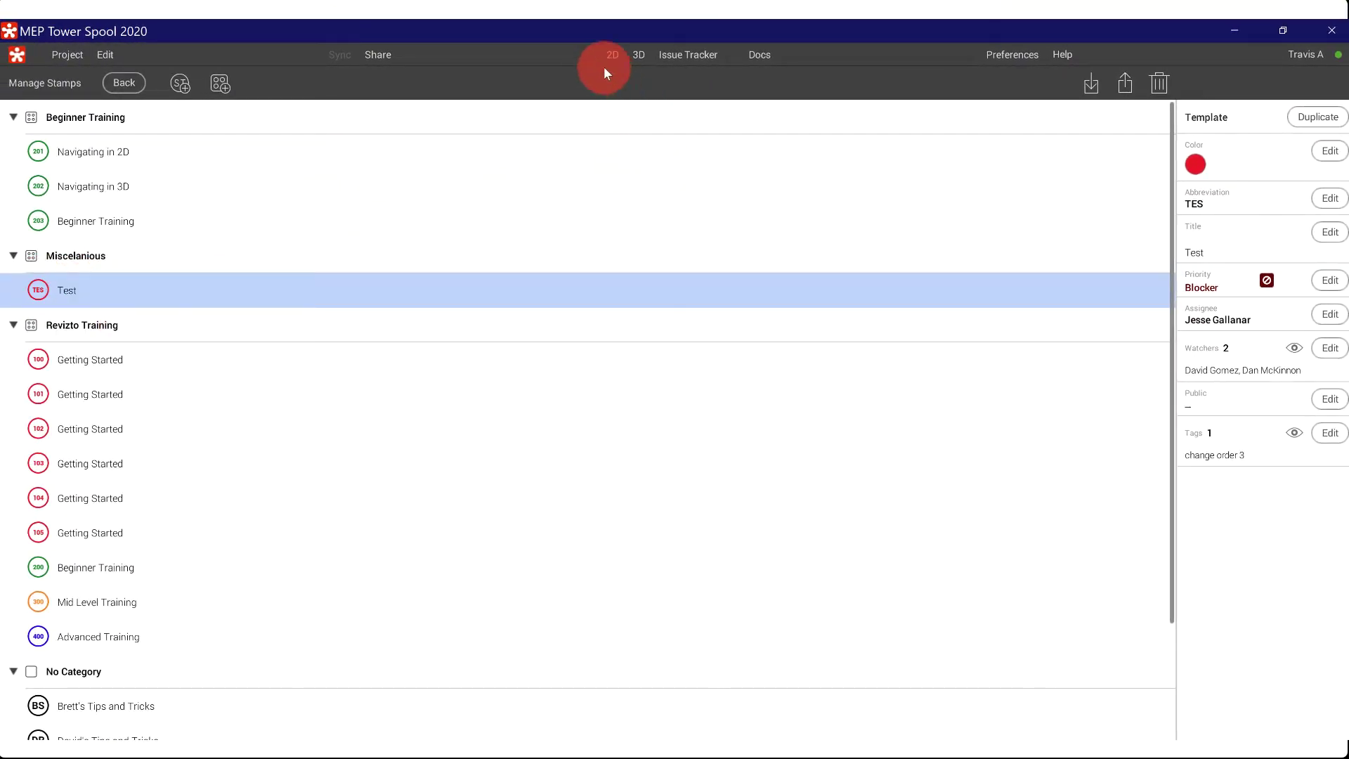
- Stamp the rooftop ladder in 3D with the TES stamp from Miscelanious, creating issue 28
left_click(641, 56)
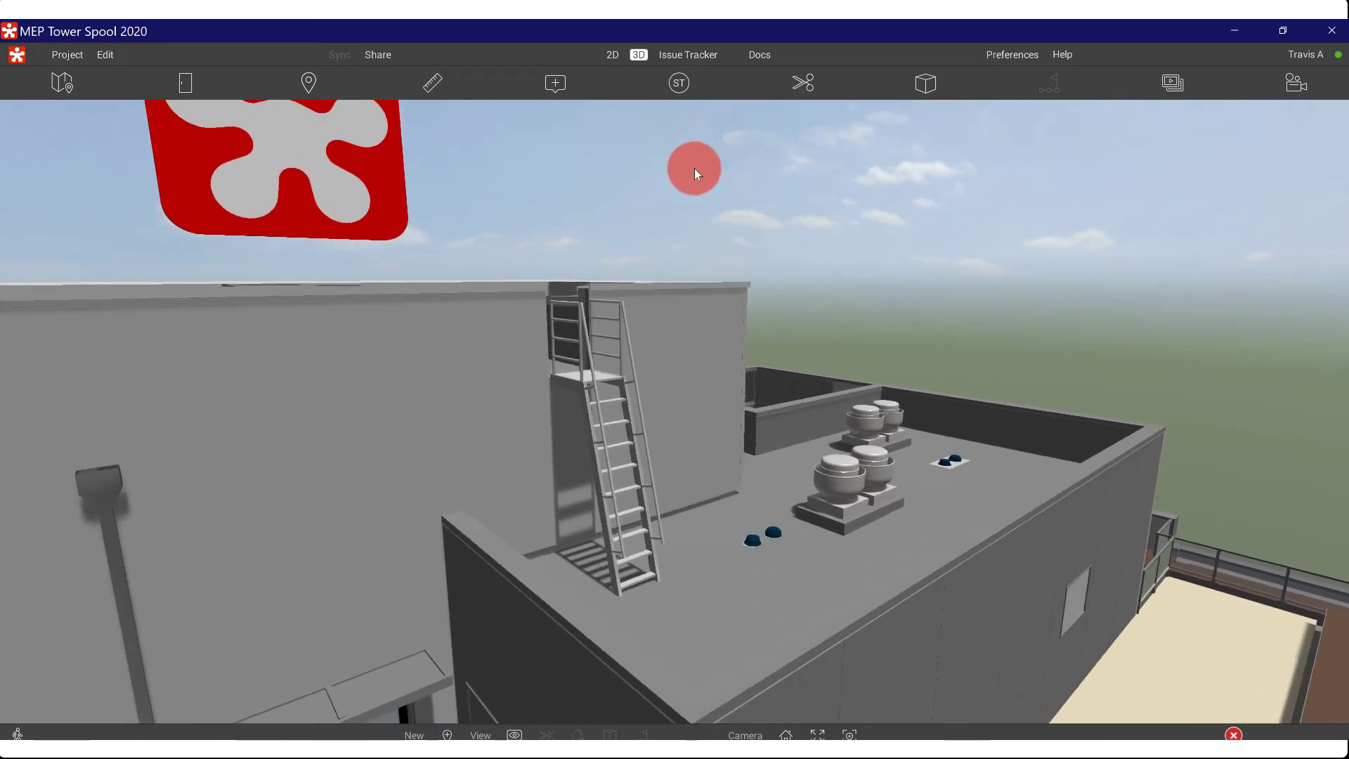
left_click(678, 83)
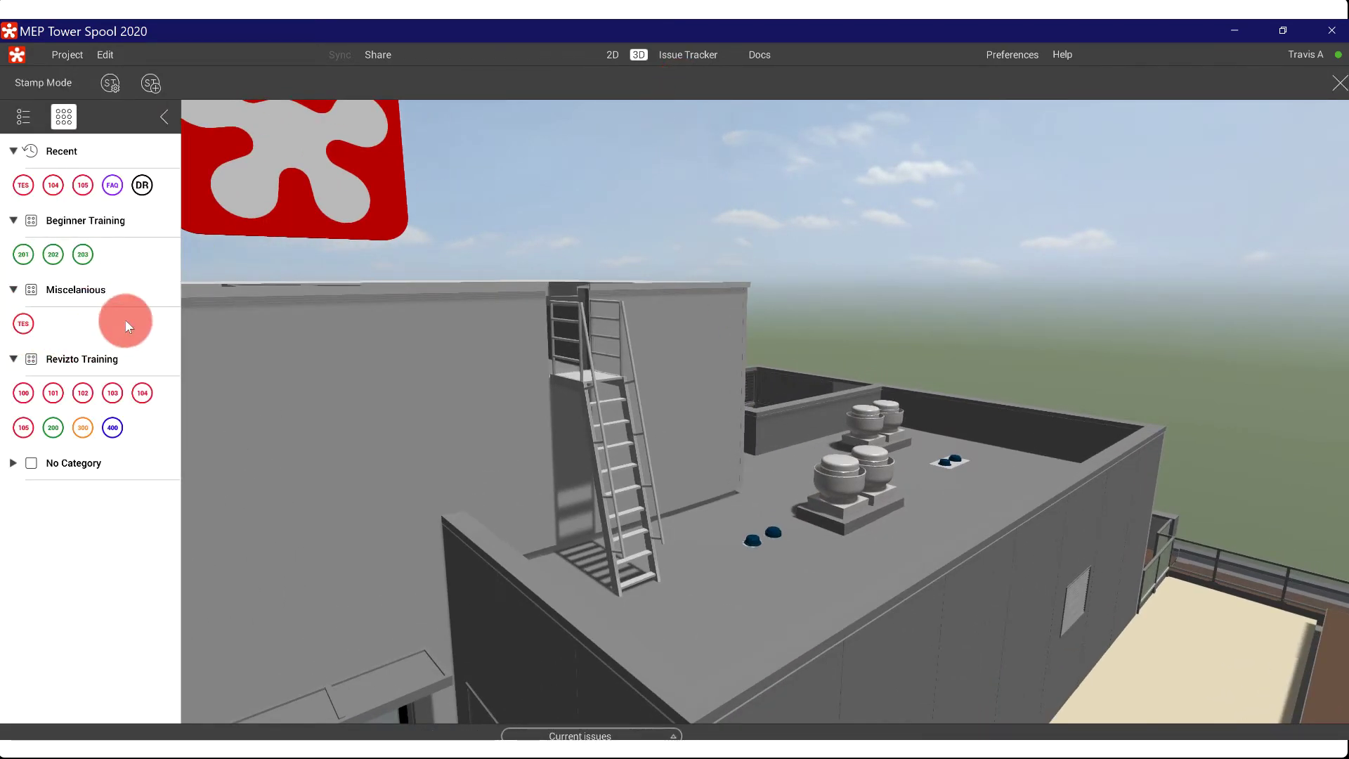
left_click(11, 291)
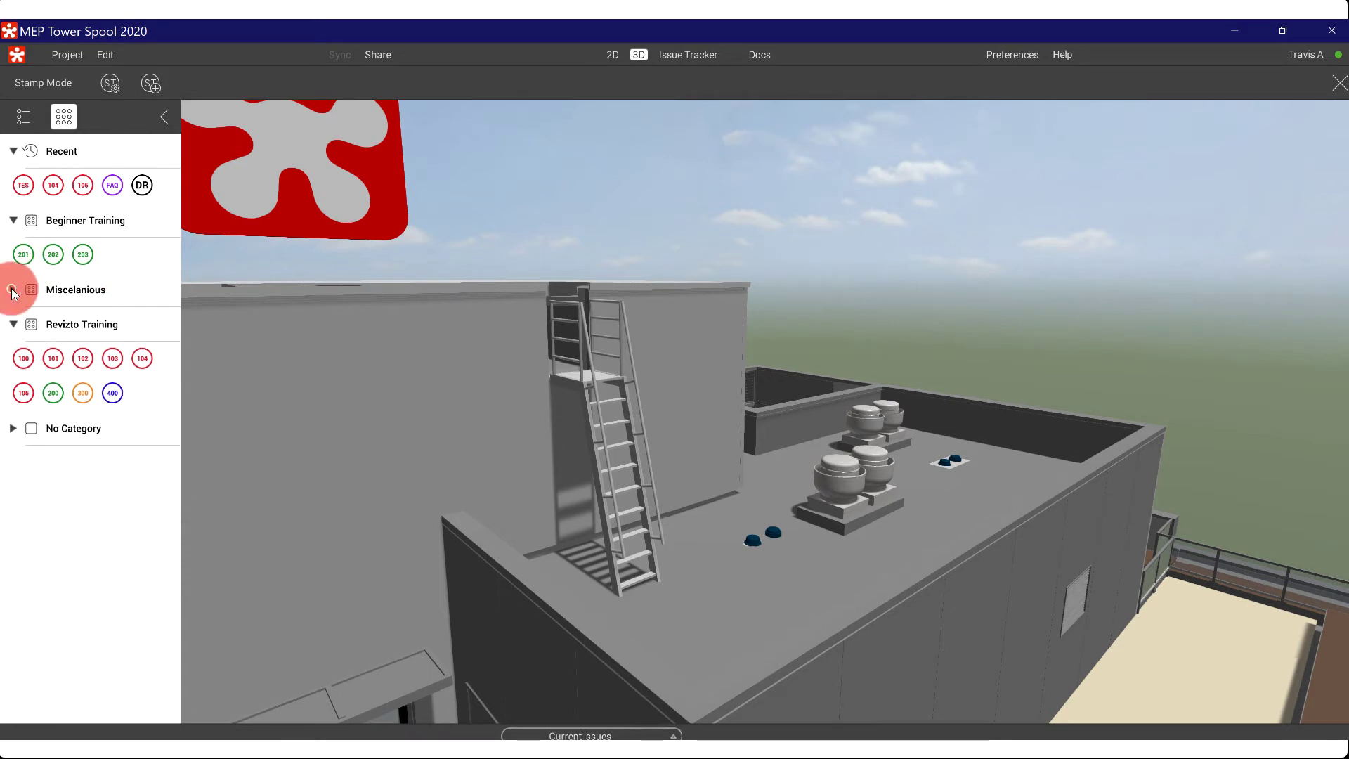
left_click(12, 291)
left_click(13, 291)
left_click(11, 291)
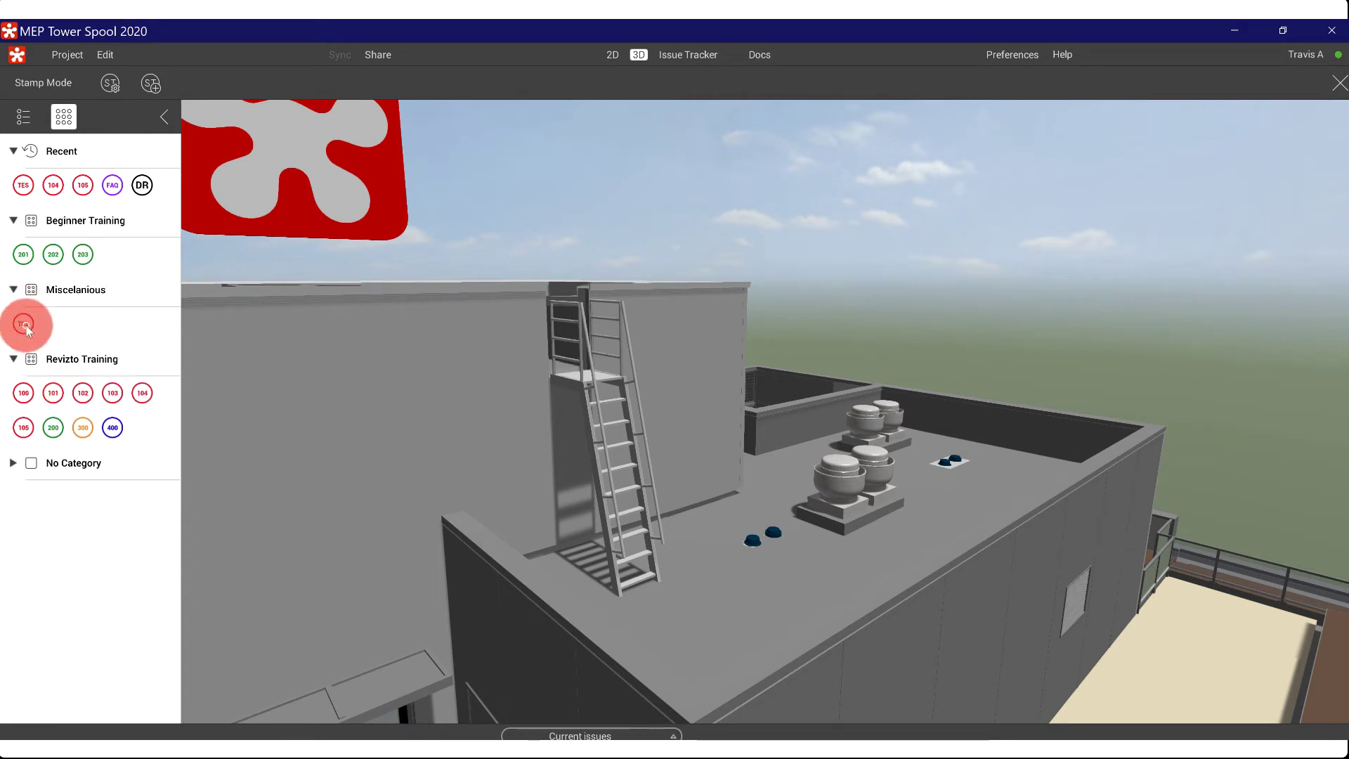
left_click(23, 324)
left_click(613, 368)
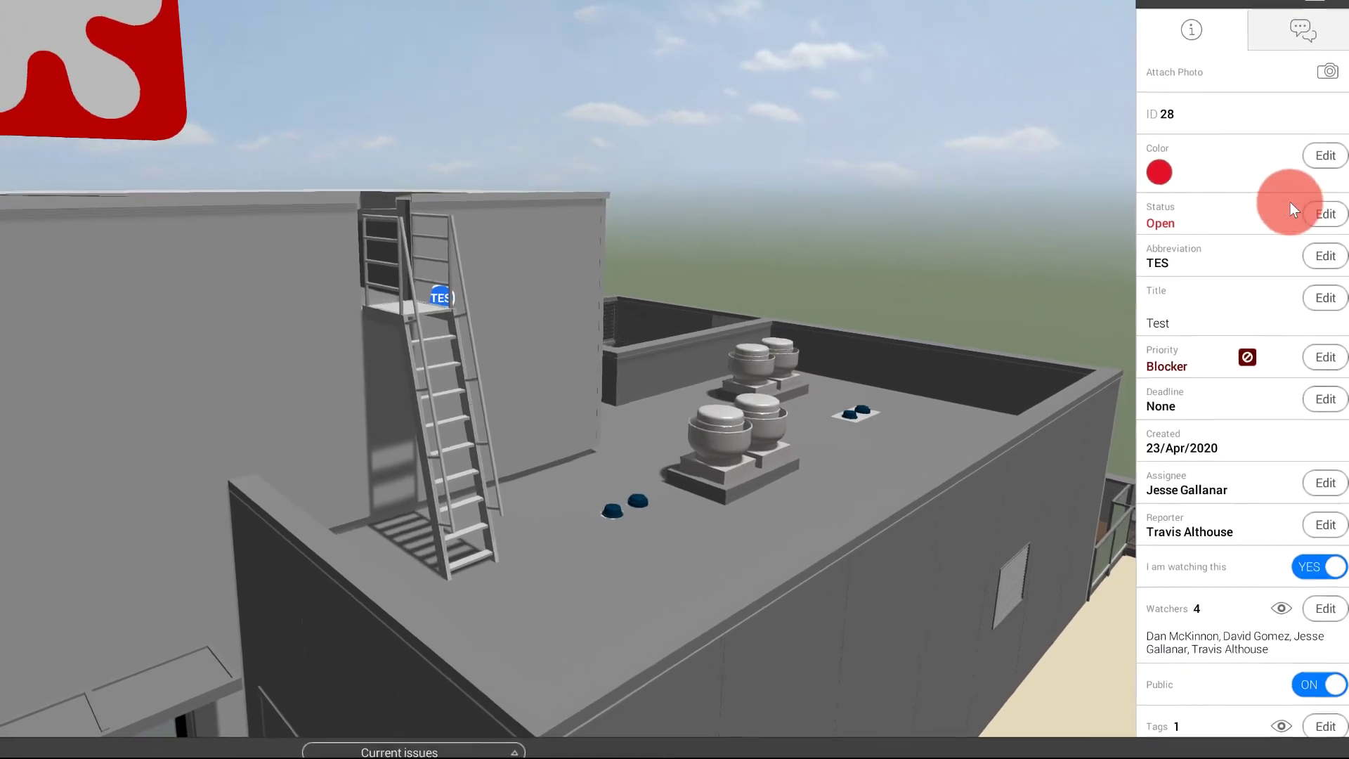
scroll(1207, 575, "down", 1)
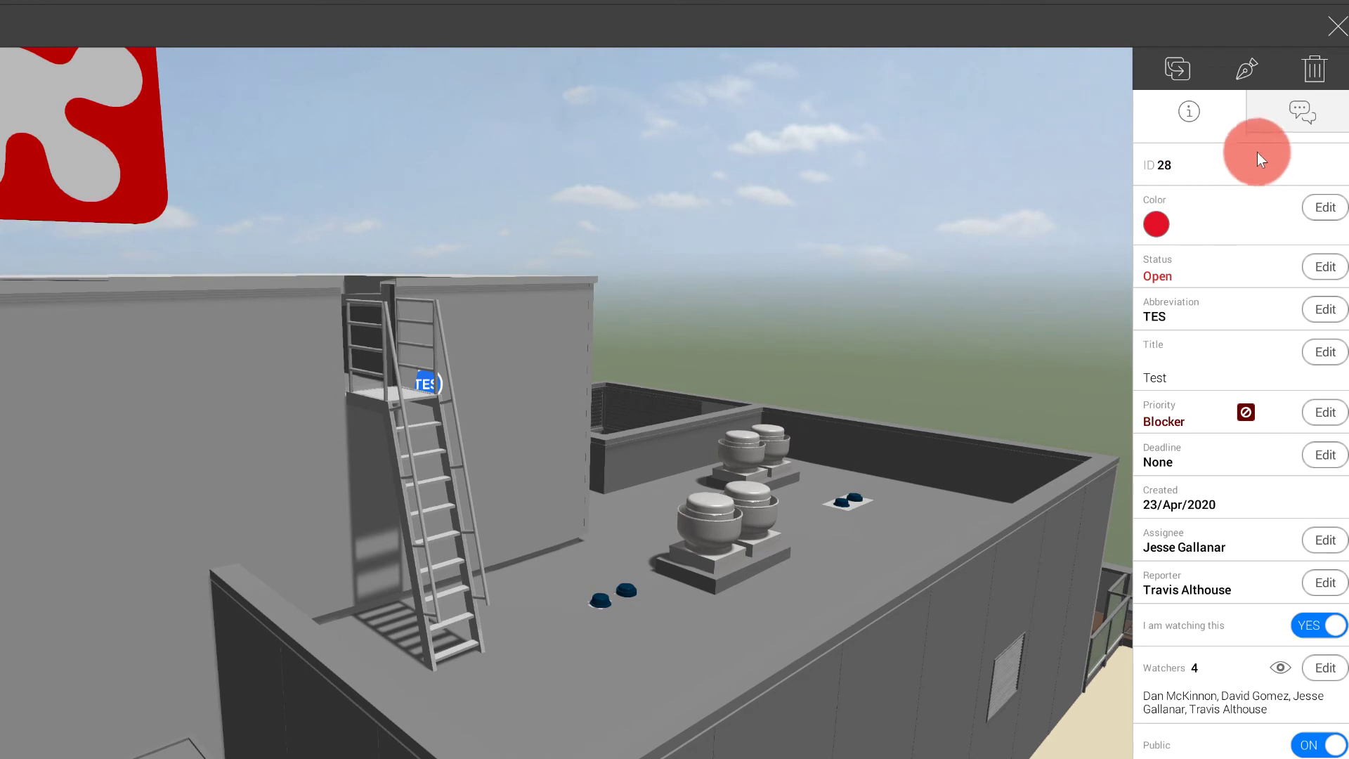
- Circle a rooftop fan with a blue freehand pen markup on issue 28
left_click(1311, 111)
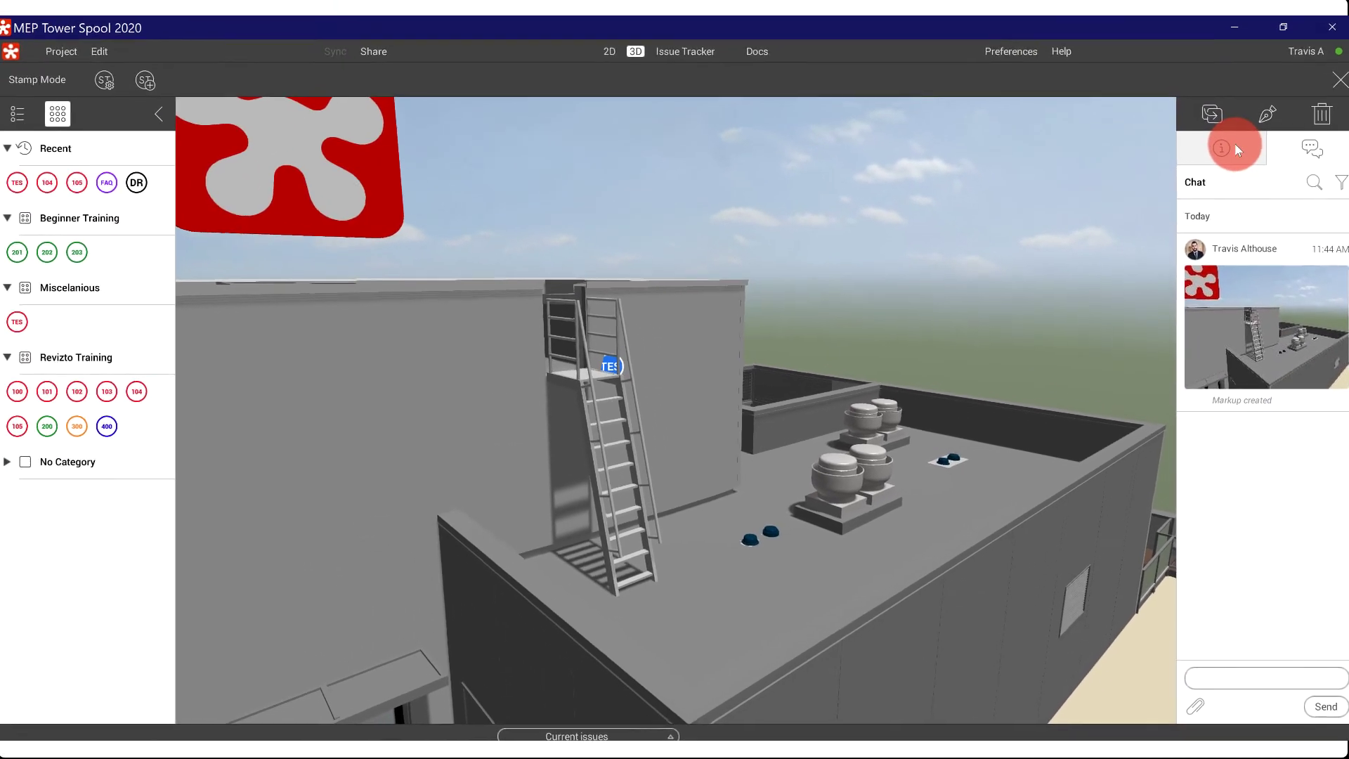
left_click(1188, 19)
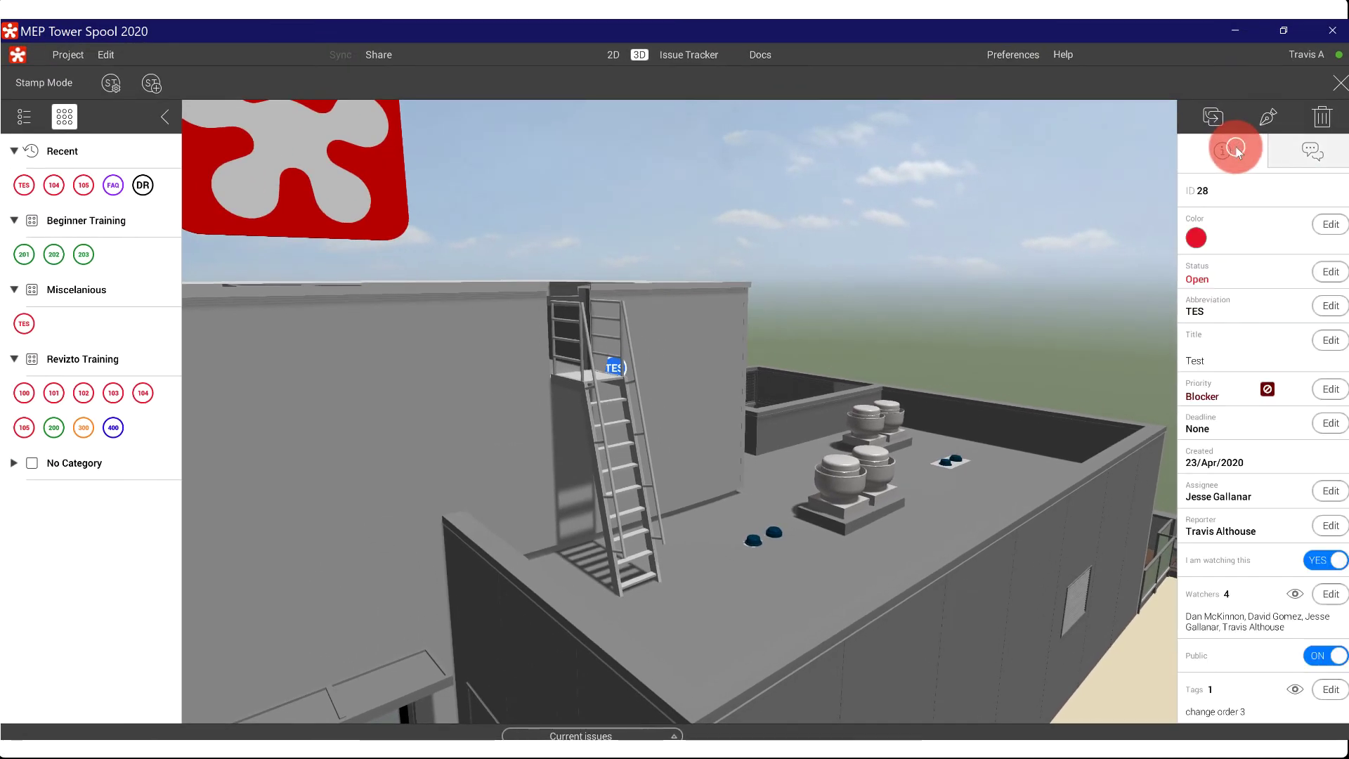
left_click(1271, 114)
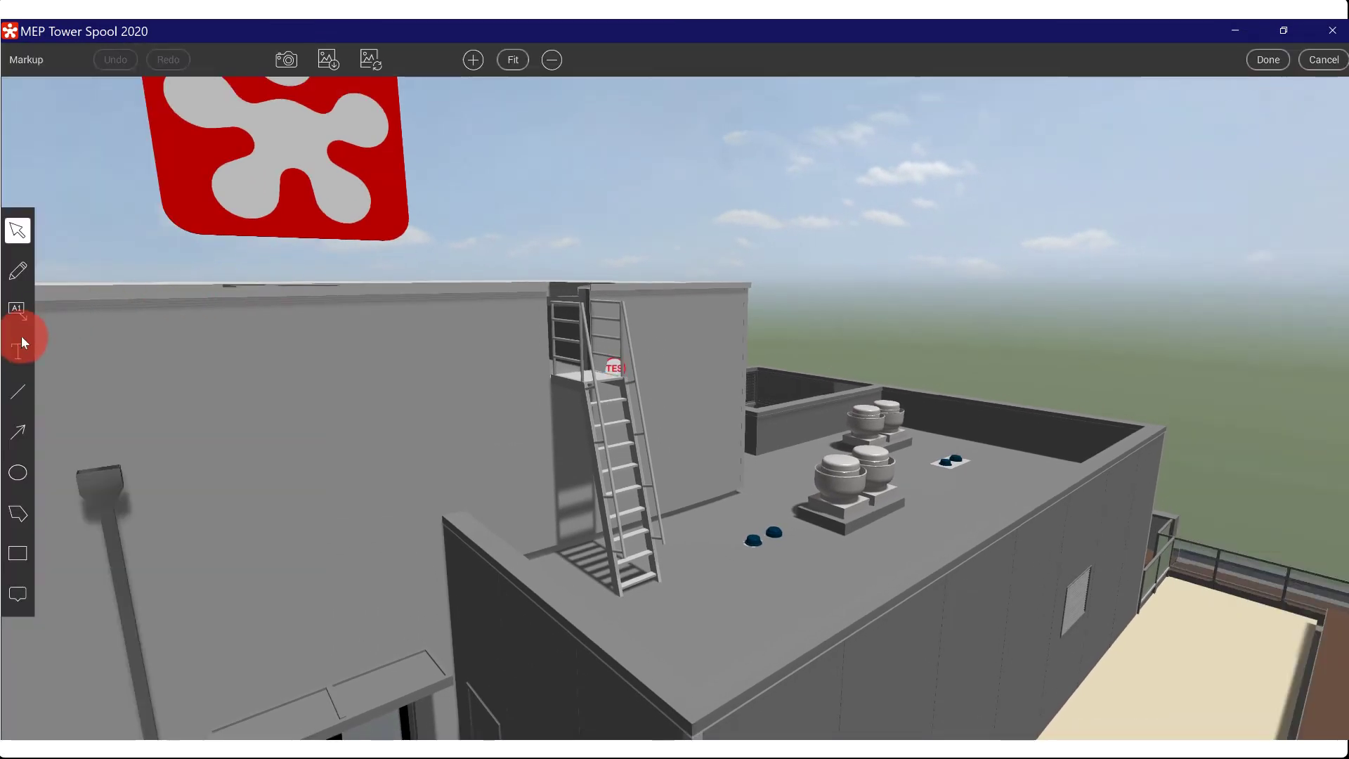
left_click(19, 270)
mouse_move(846, 445)
left_mouse_down()
mouse_move(846, 514)
mouse_move(850, 454)
left_mouse_up()
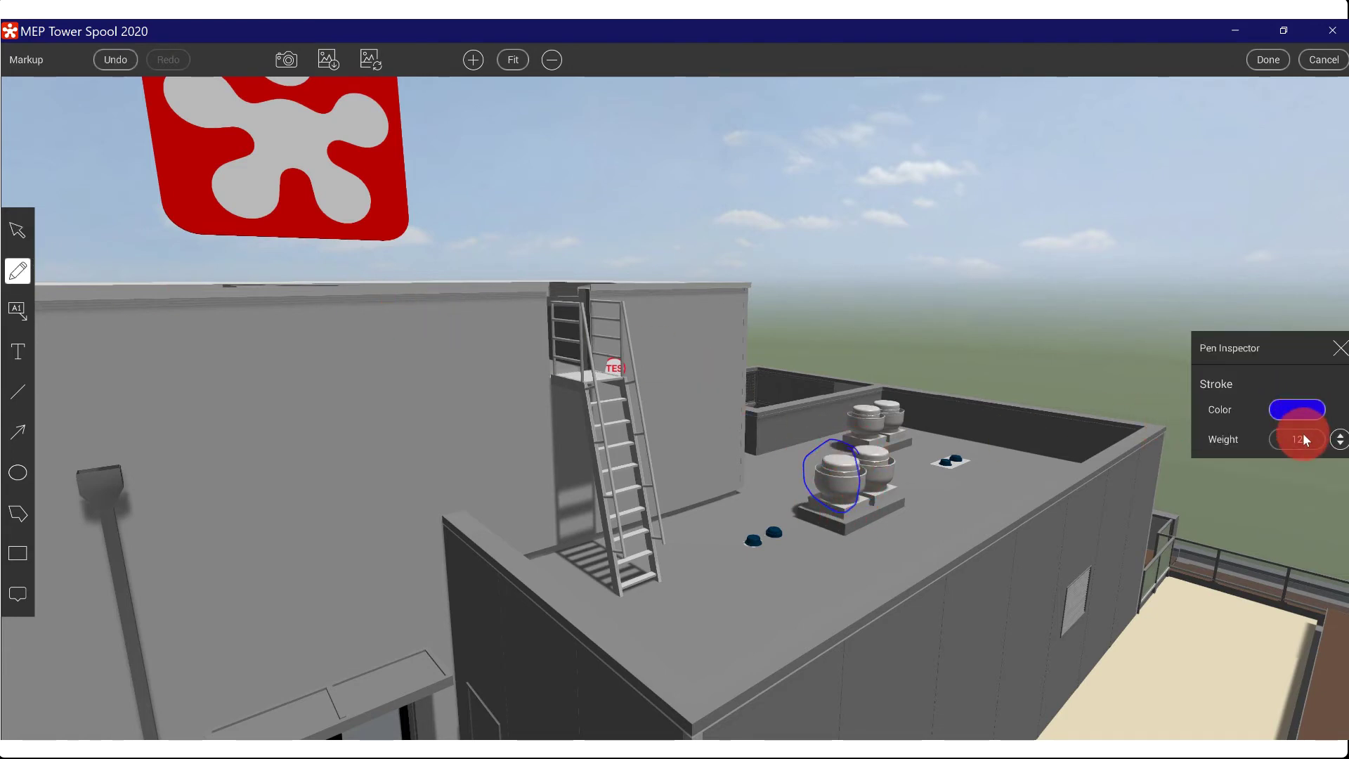
left_click(1325, 62)
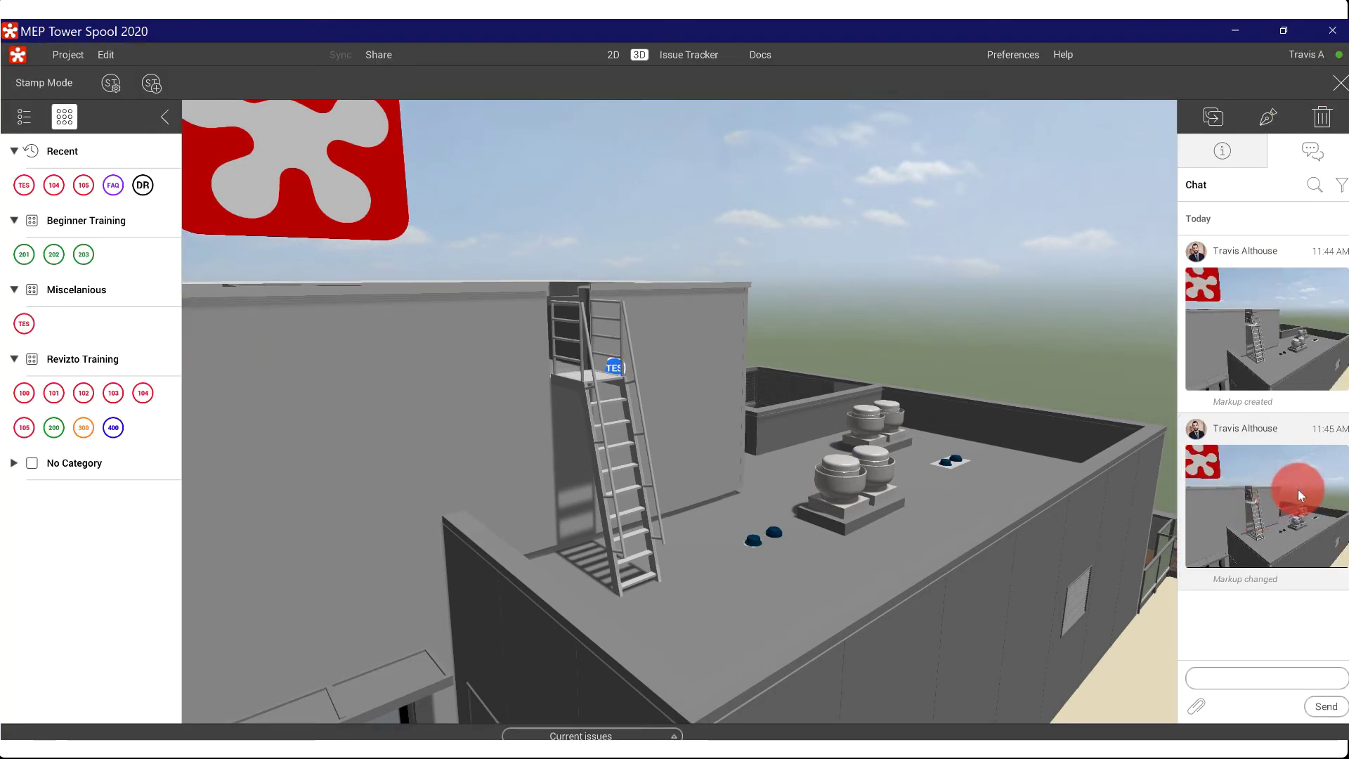
- Open the R1 - Revizto sheet from Revizto Training and bring its title block into view
left_click(612, 55)
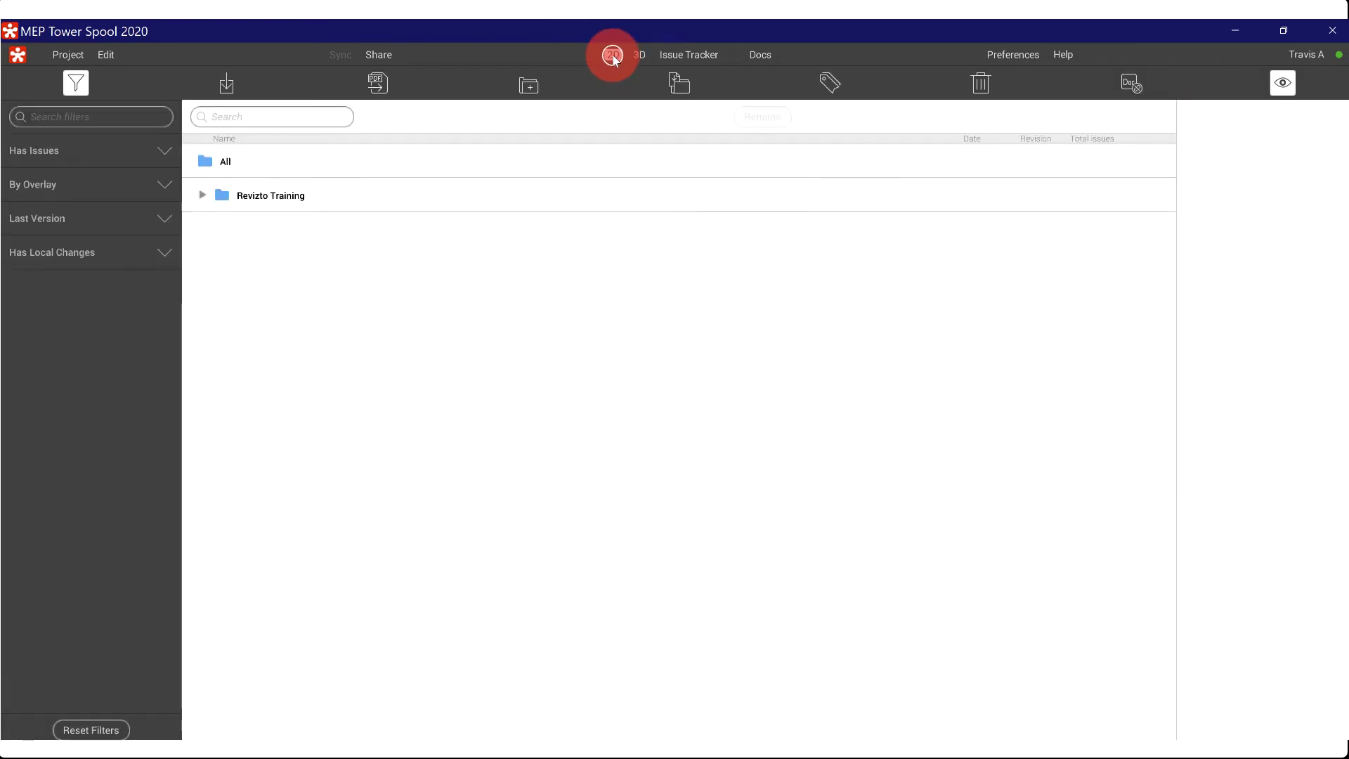
left_click(204, 196)
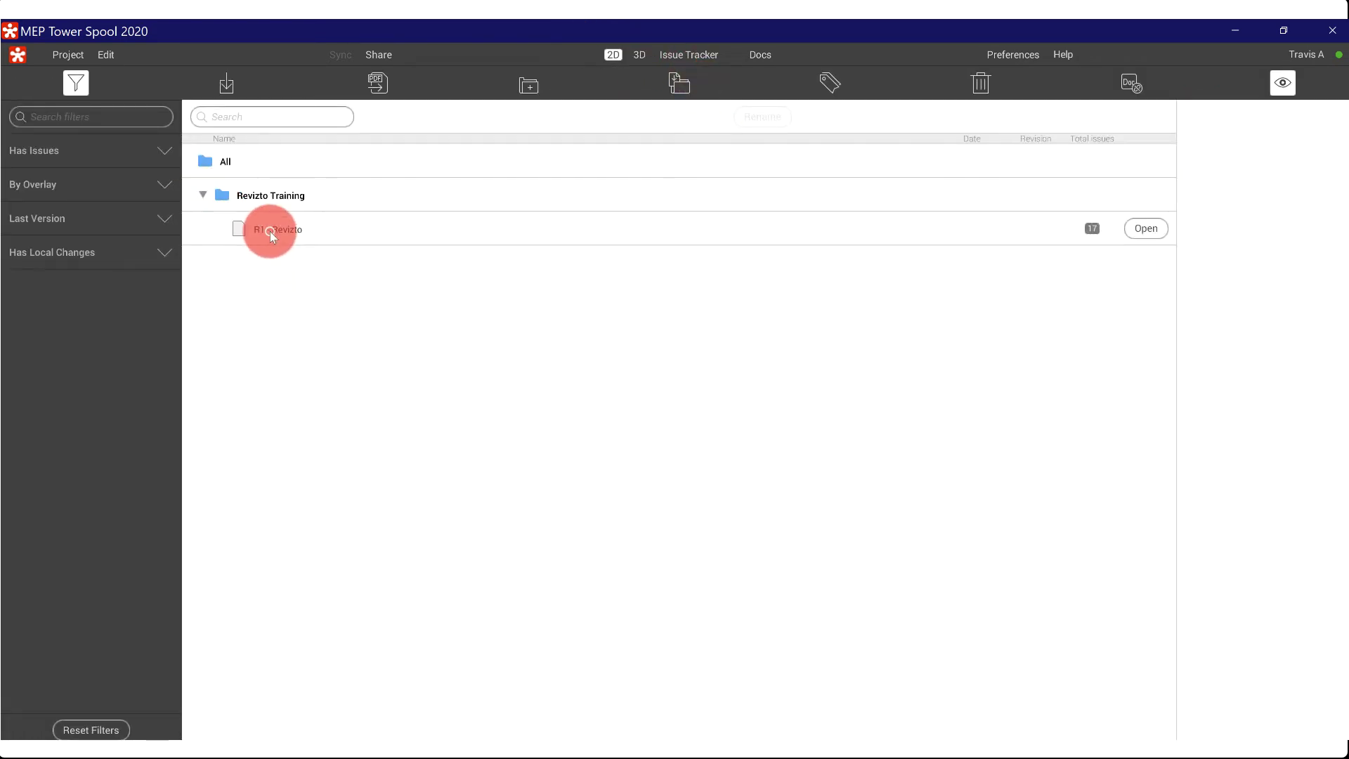
left_click(270, 231)
left_click(1146, 228)
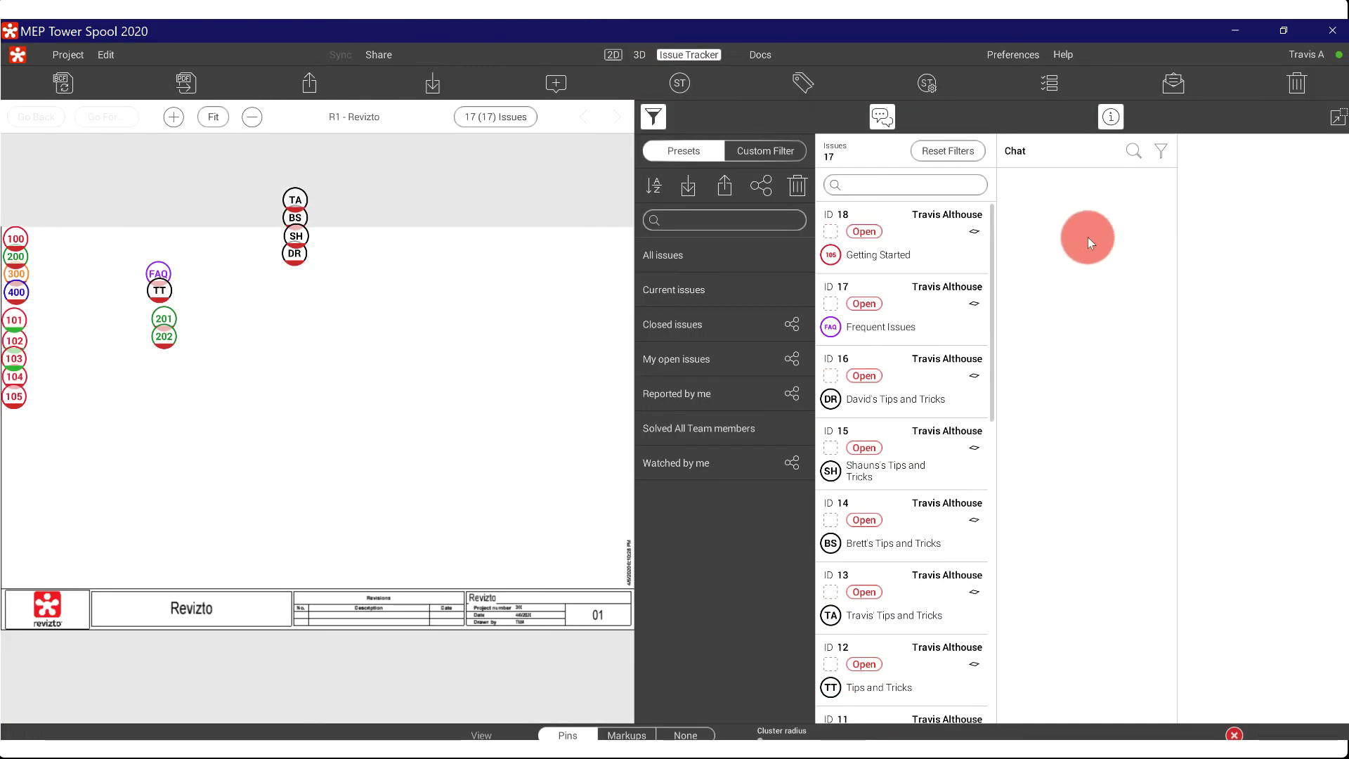
left_click_drag(491, 422, 404, 297)
scroll(370, 376, "up", 2)
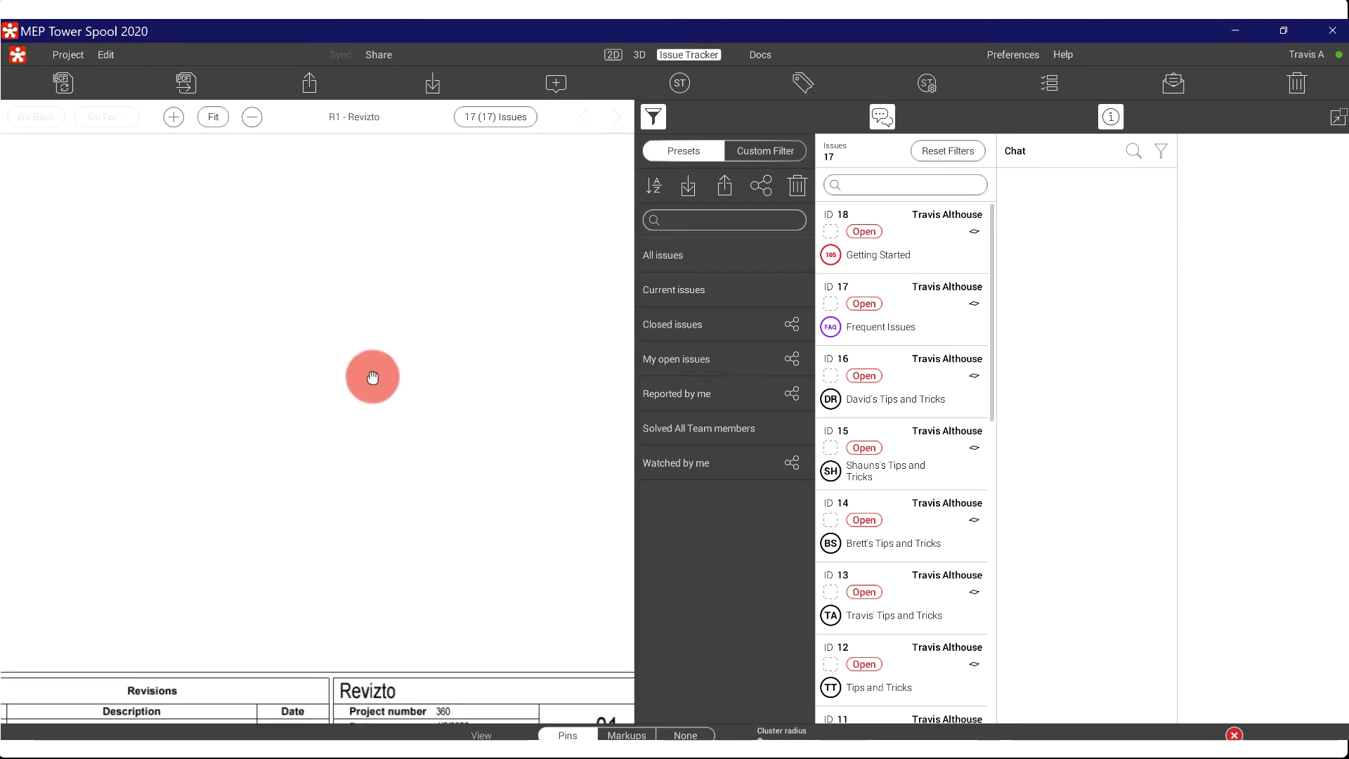
left_click_drag(371, 376, 301, 171)
- Place five TES Test stamps in a row across the title block, creating issues 29–33
left_click(679, 83)
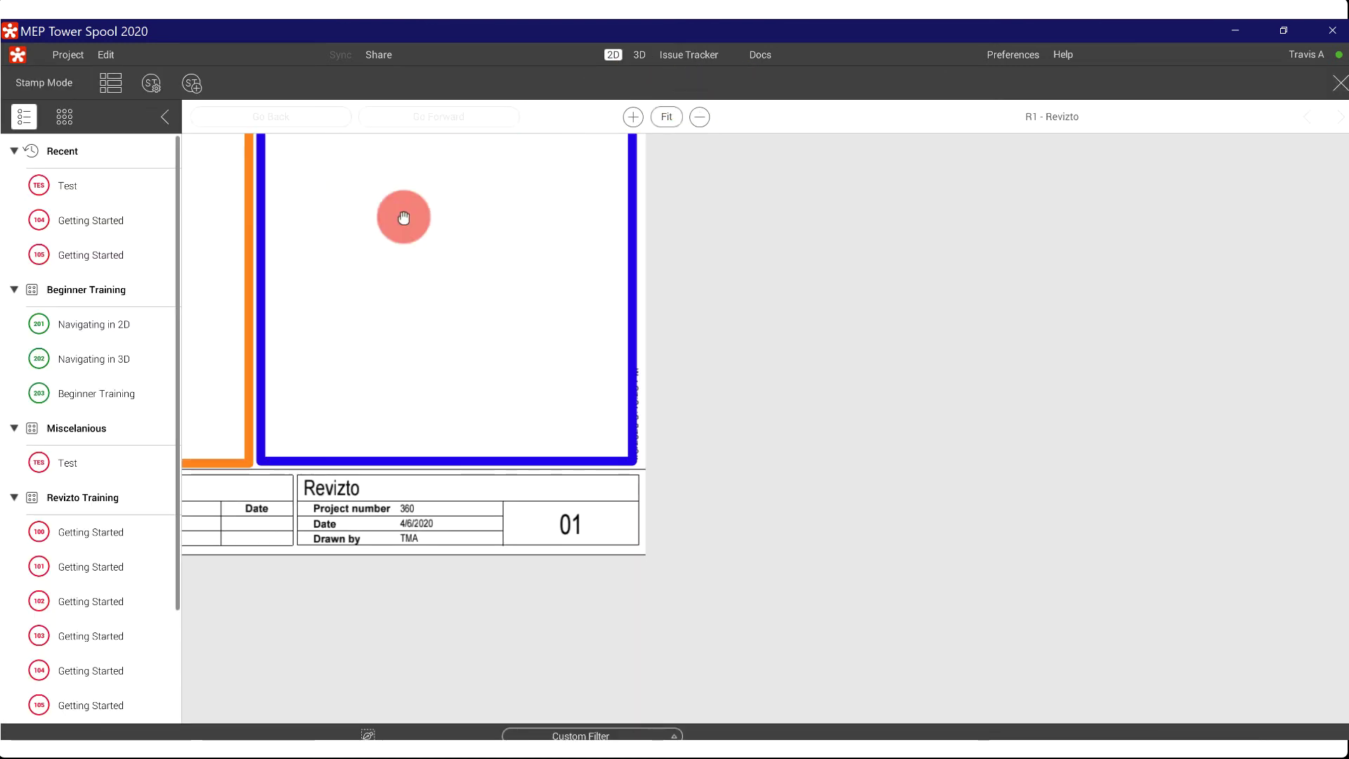
left_click(83, 462)
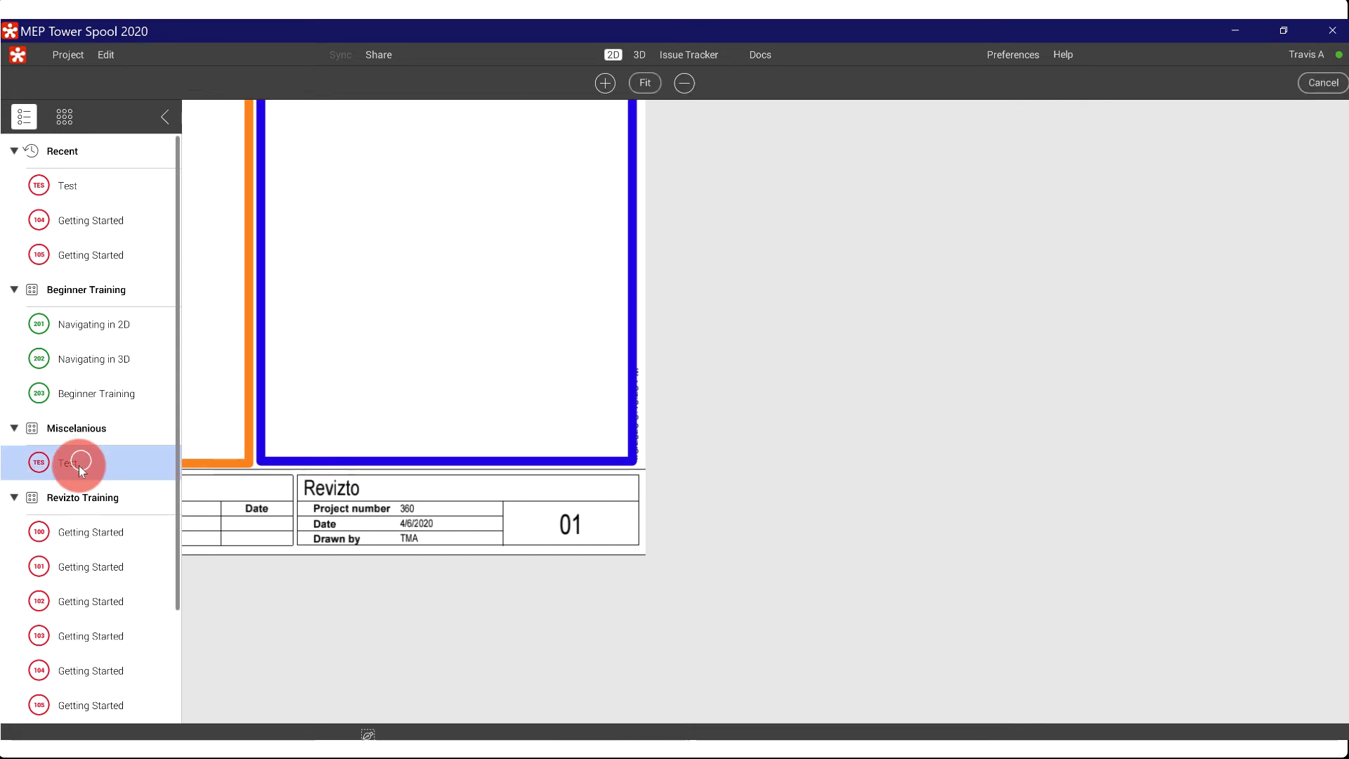
left_click(262, 517)
left_click(298, 518)
left_click(342, 519)
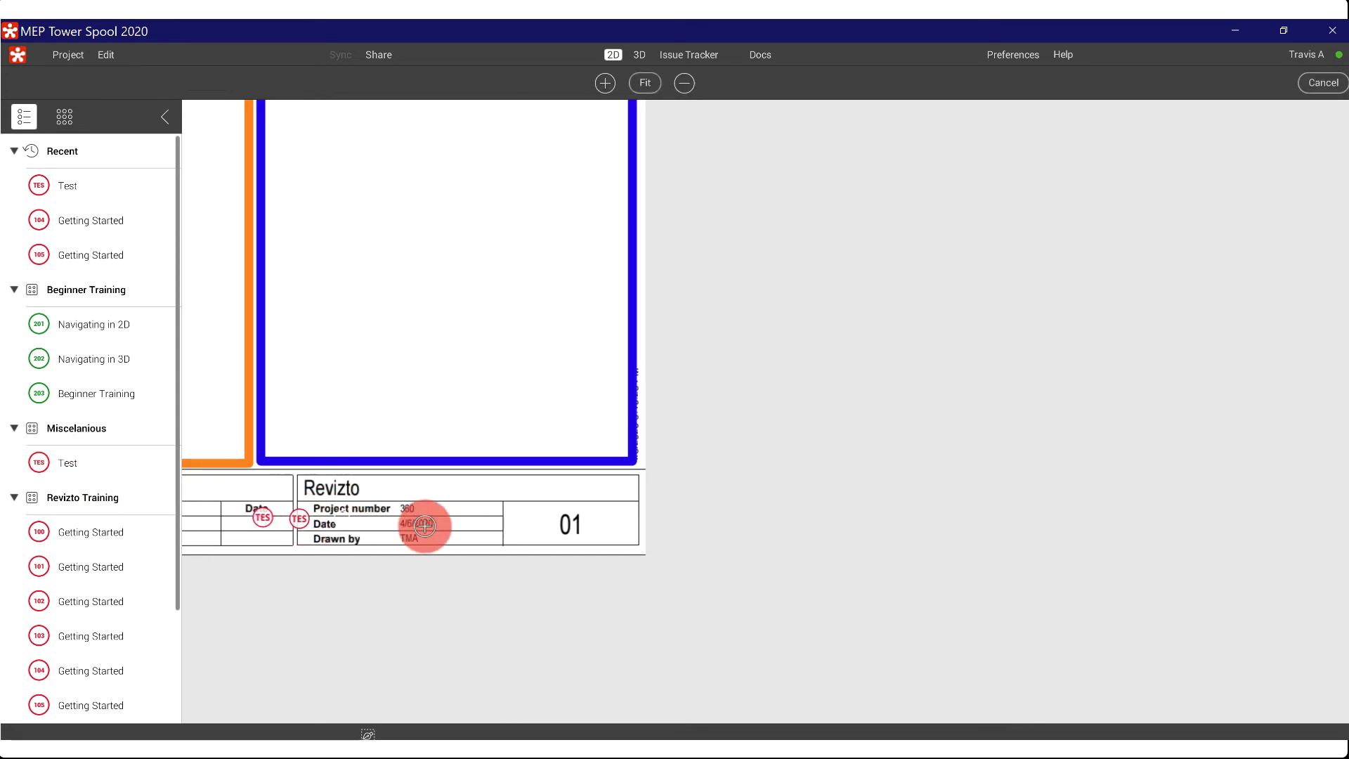
left_click(391, 519)
left_click(451, 520)
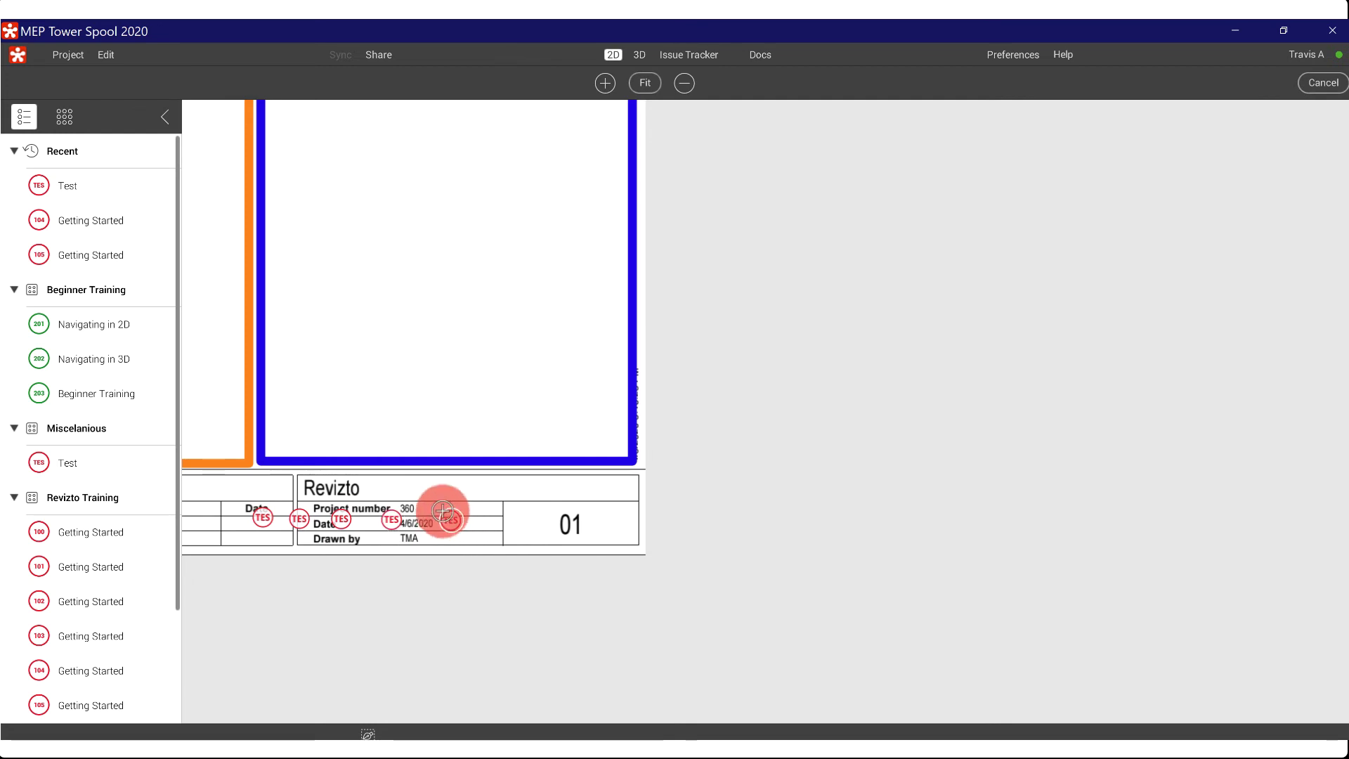
right_click(581, 507)
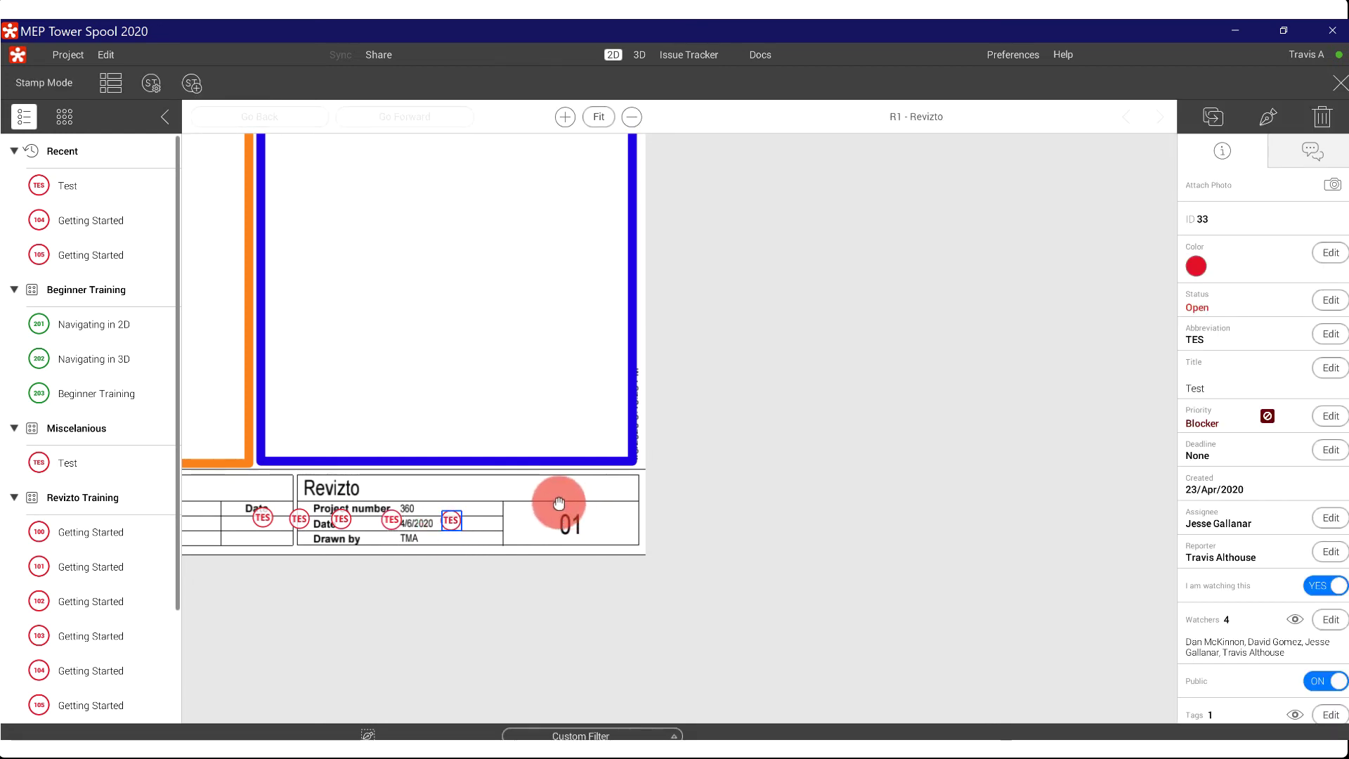
right_click_drag(551, 499, 623, 500)
- Select issues 32, 33 and 31 from their sheet pins to view each markup
scroll(1286, 526, "down", 1)
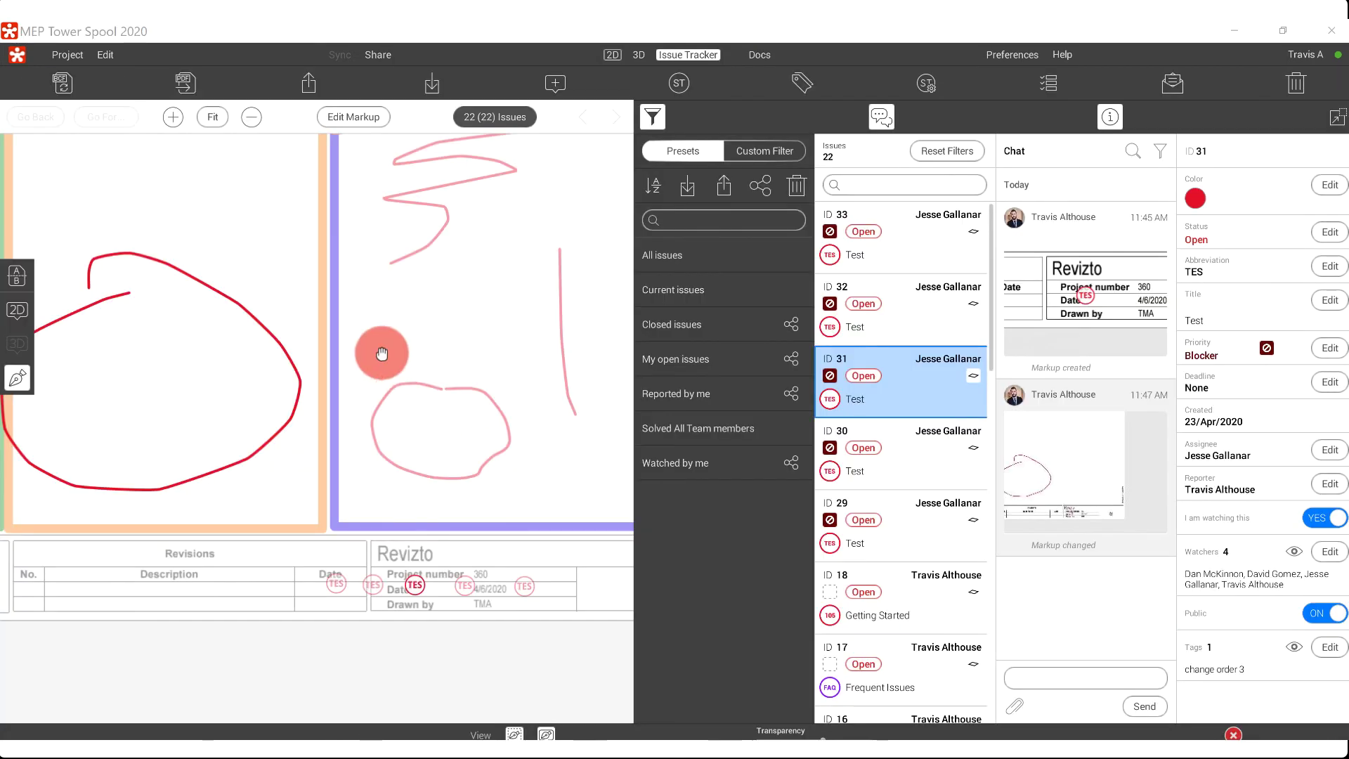
left_click_drag(382, 340, 400, 379)
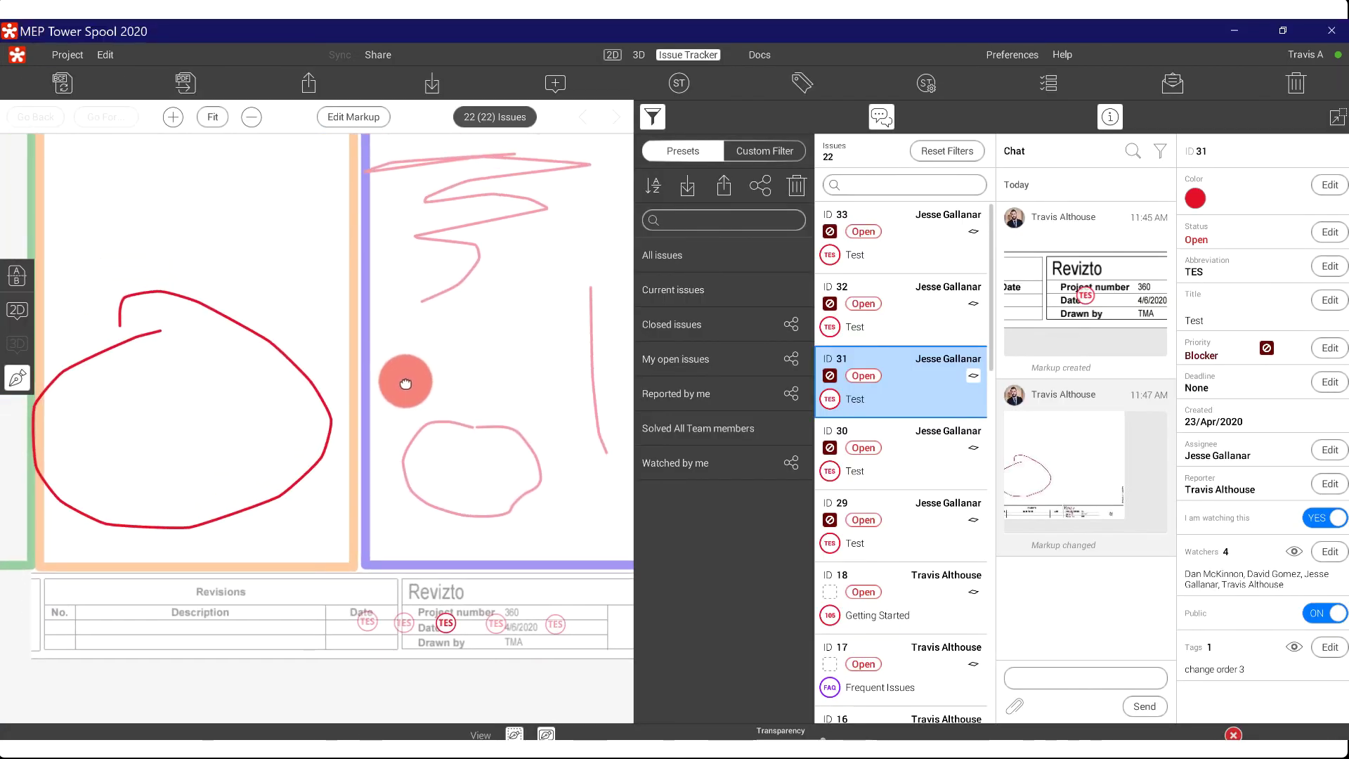
left_click(497, 623)
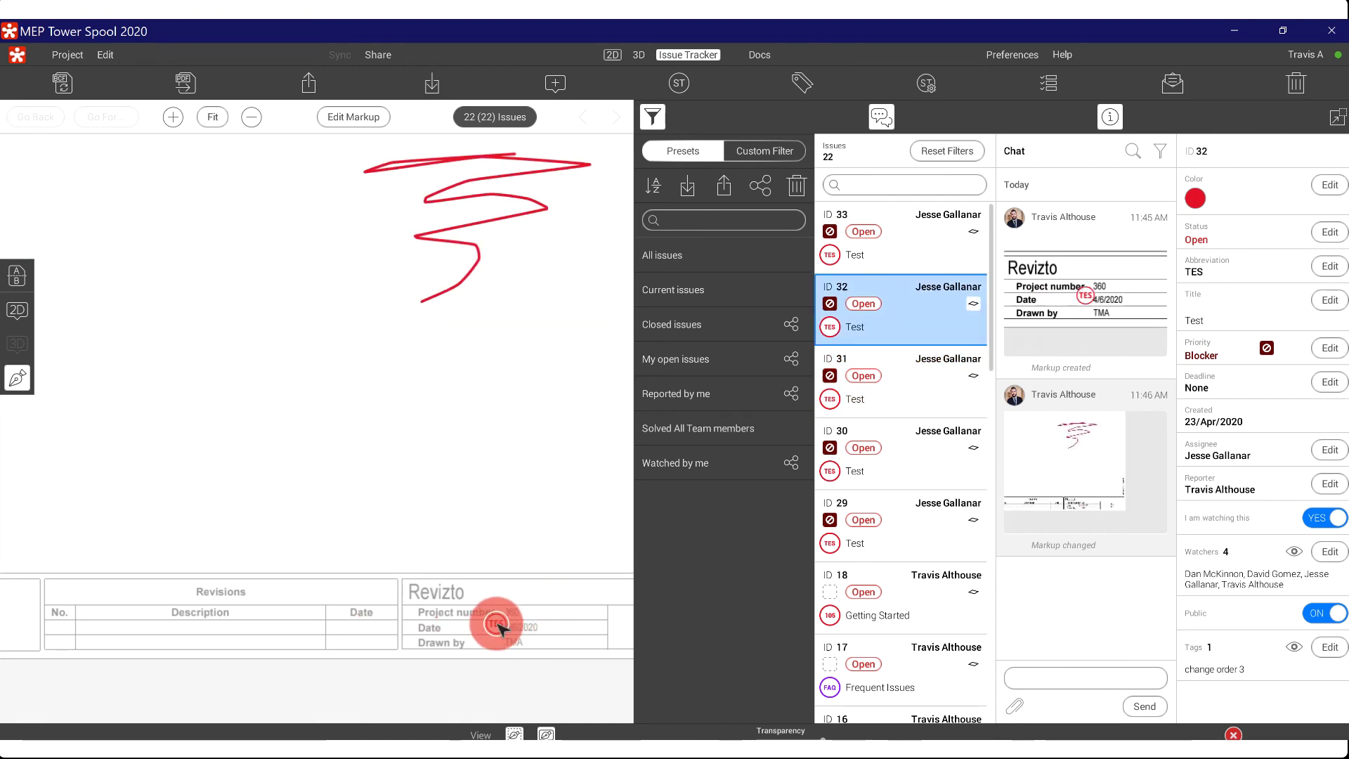
left_click(556, 625)
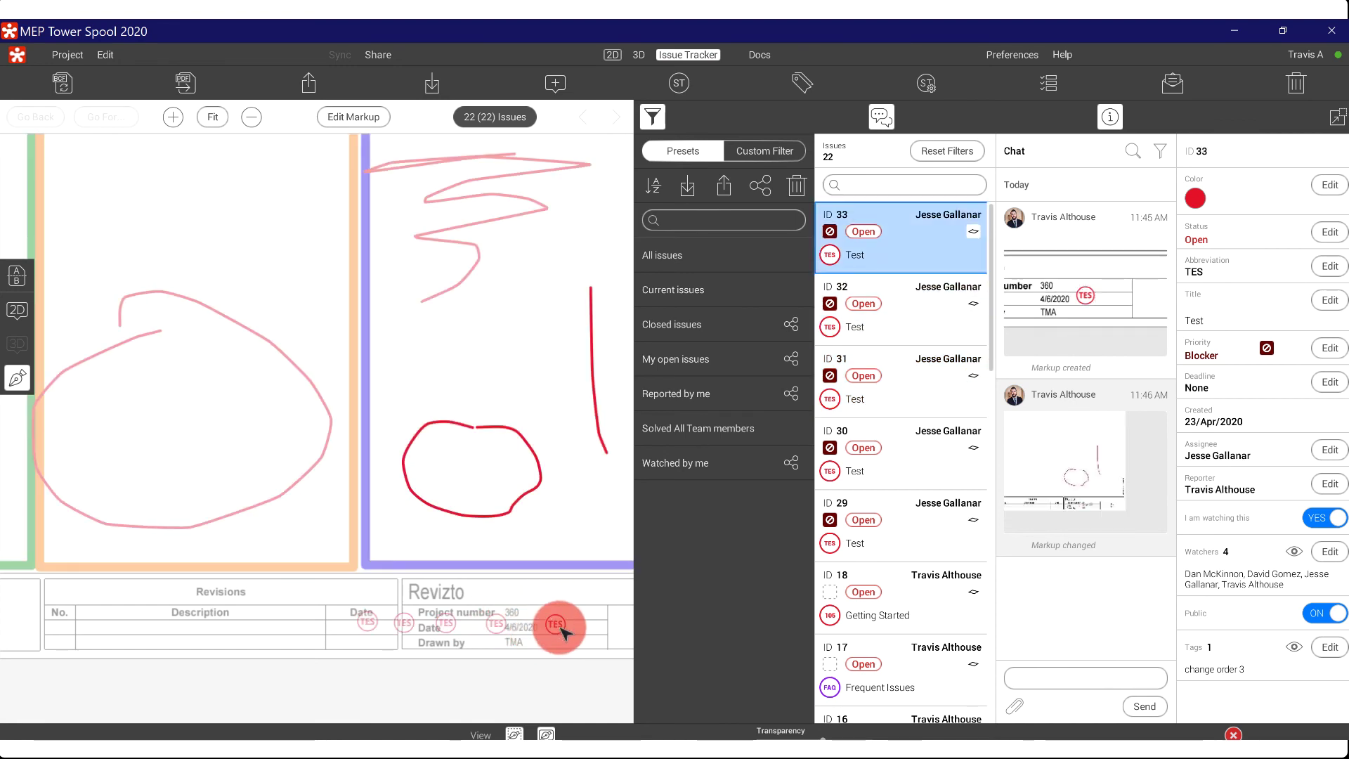
left_click(502, 625)
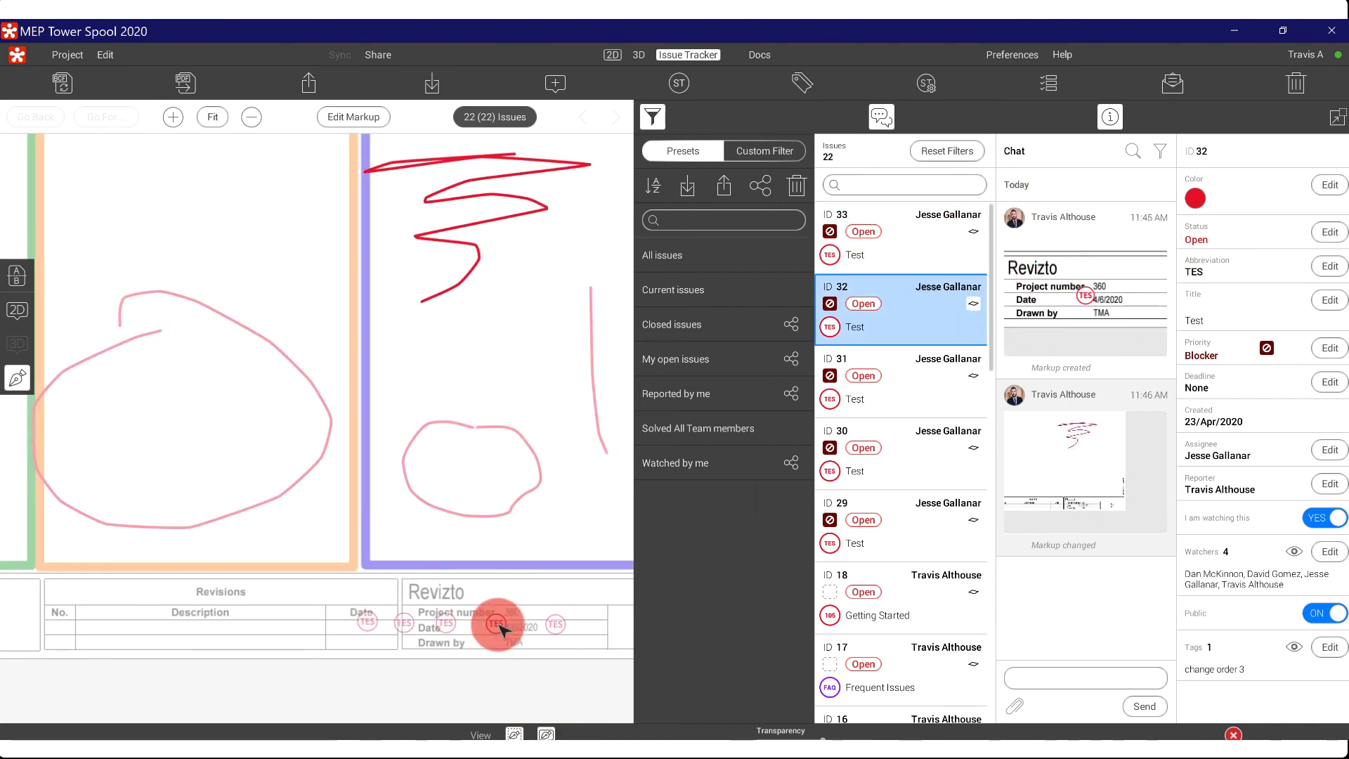
left_click(448, 624)
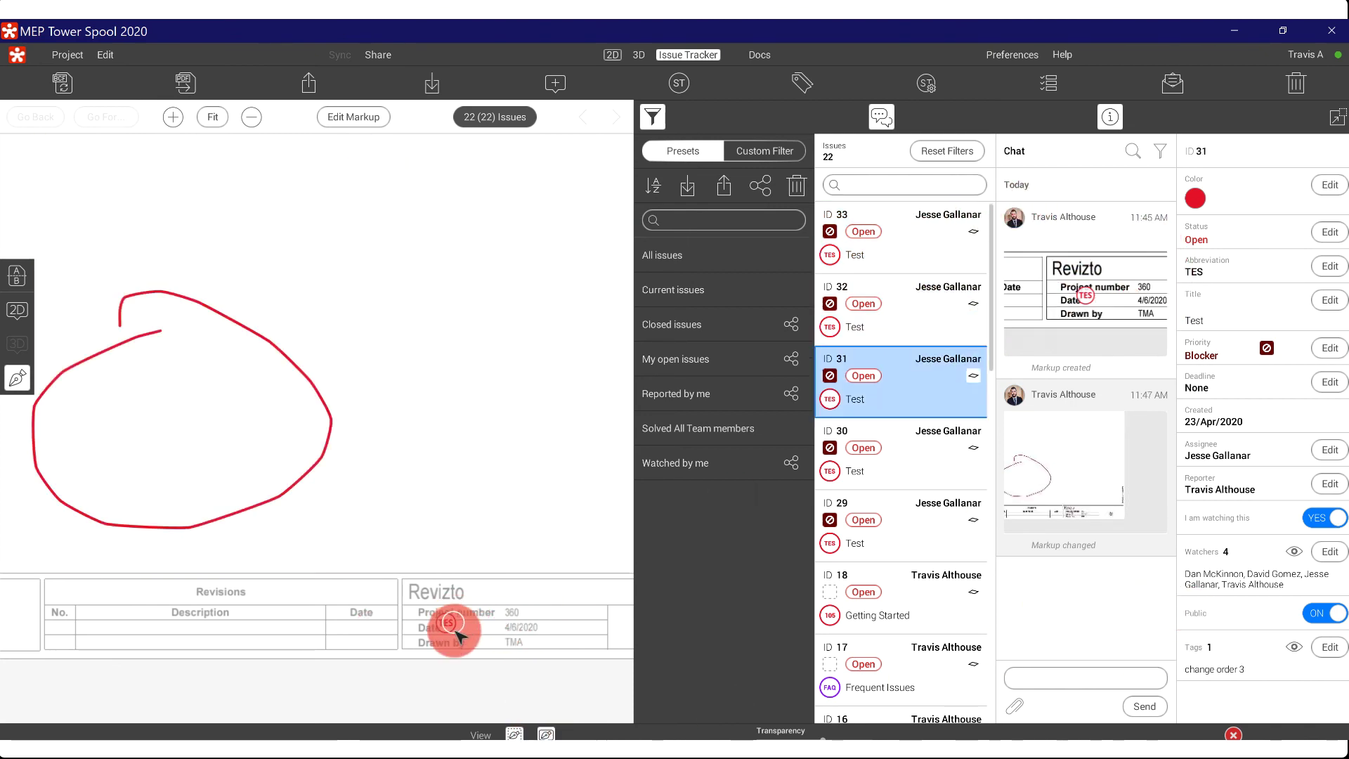
- Select issues 32, 33 and 31 again via their zigzag, small-circle and large-circle markups
left_click(460, 242)
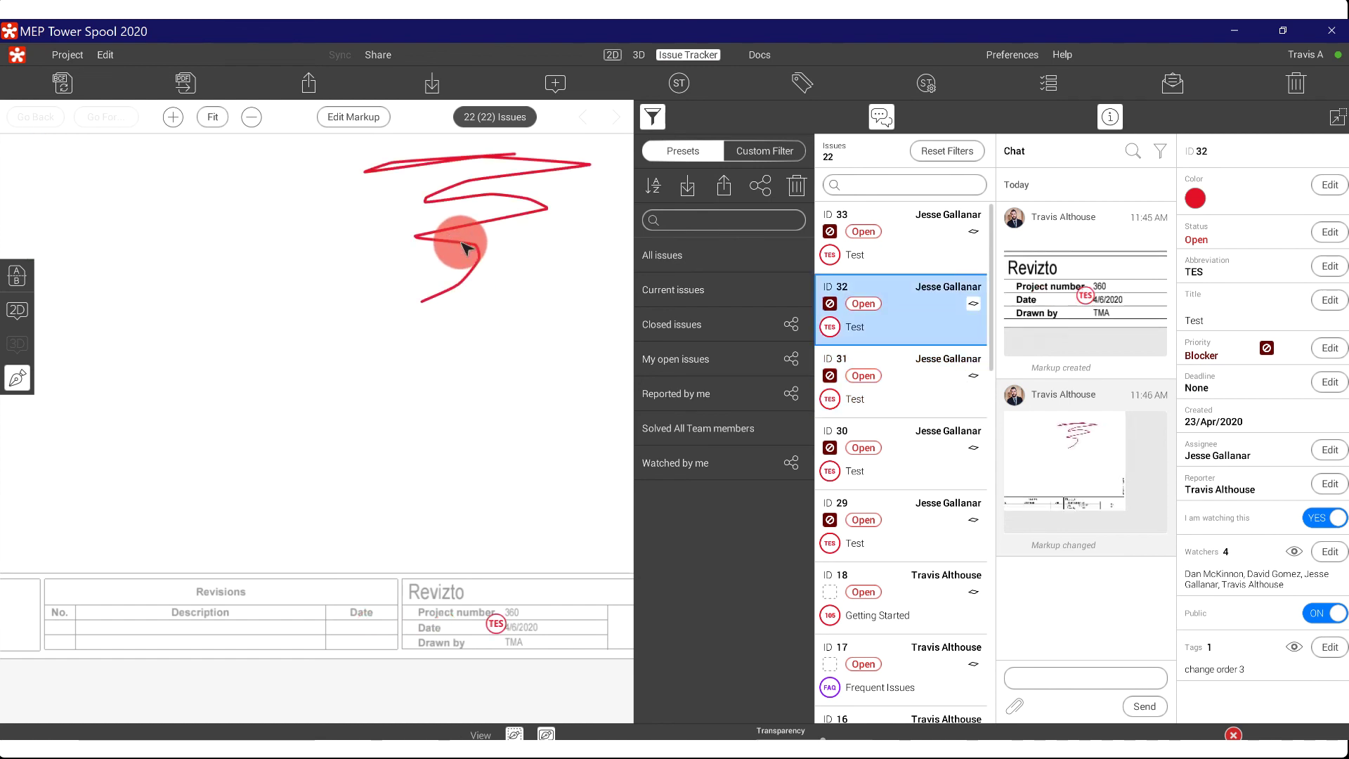
left_click(487, 430)
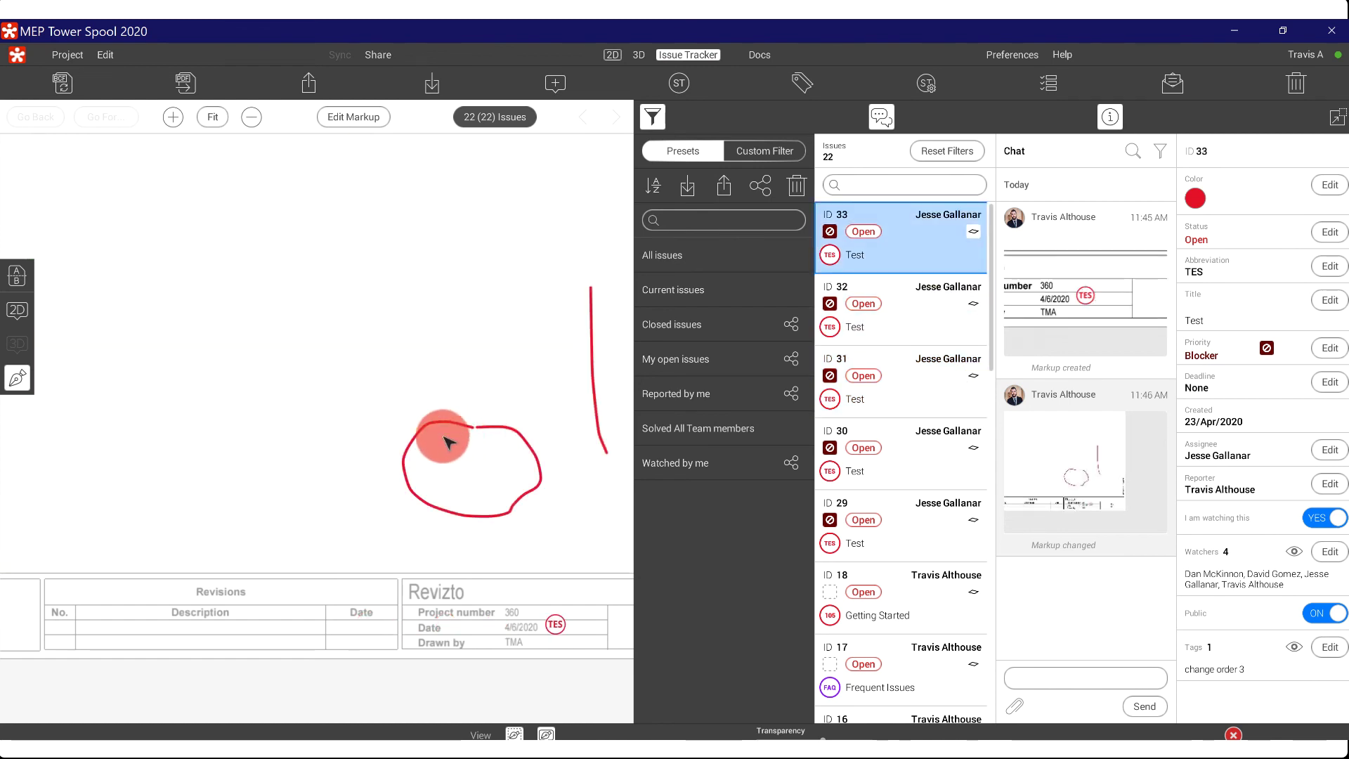
left_click(334, 424)
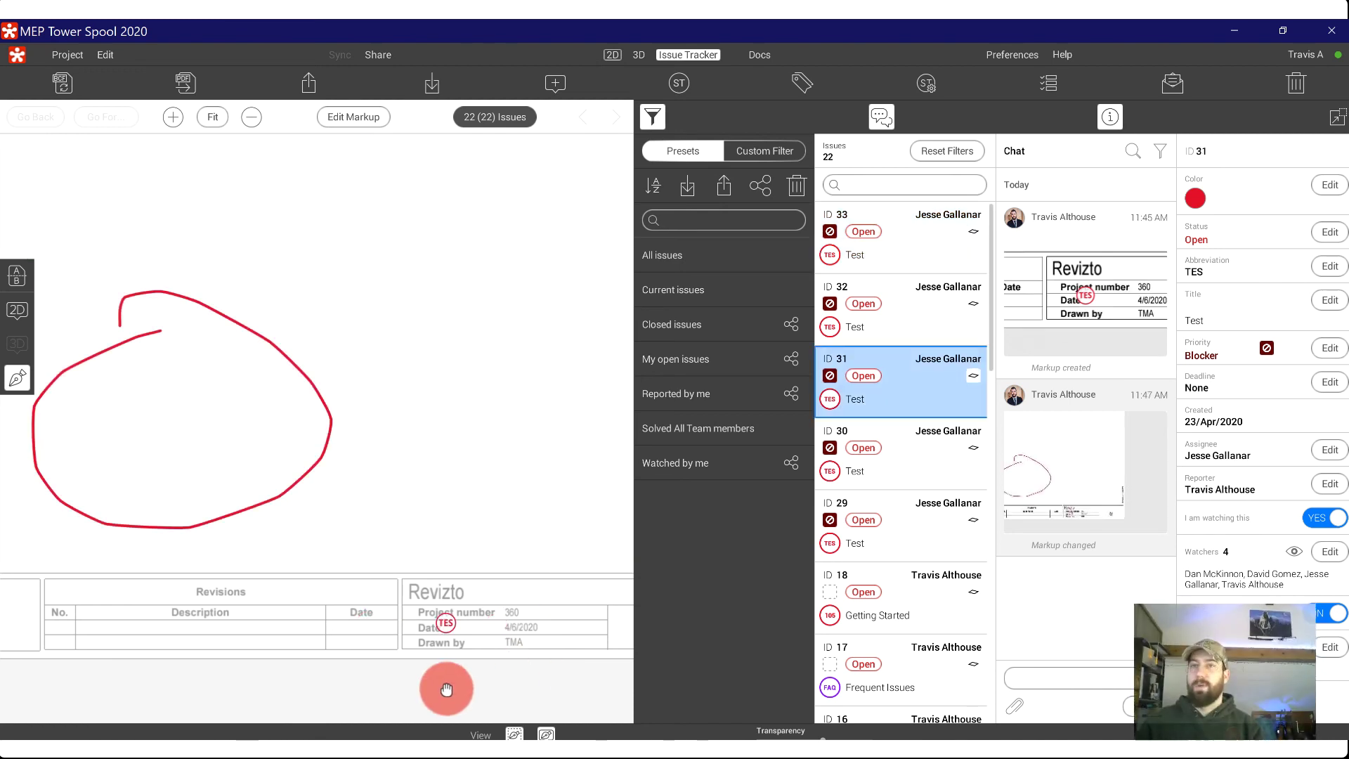